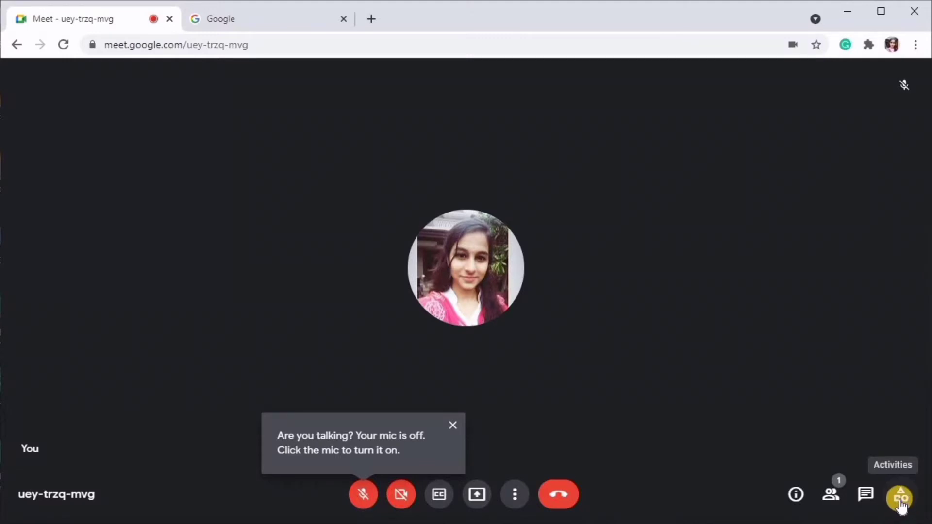
# Step: Start a new Jamboard whiteboard from Meet's Activities and view its posted link in the in-call messages
pyautogui.click(902, 499)
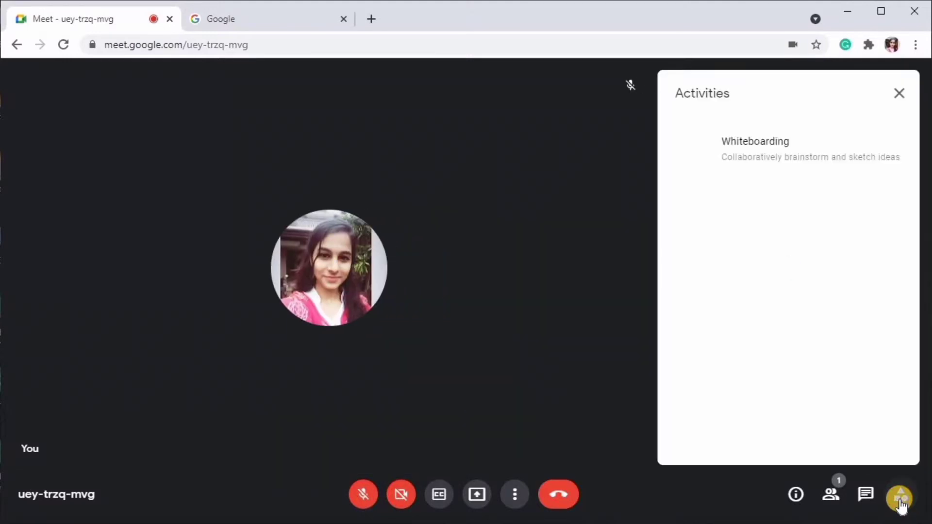
pyautogui.click(785, 163)
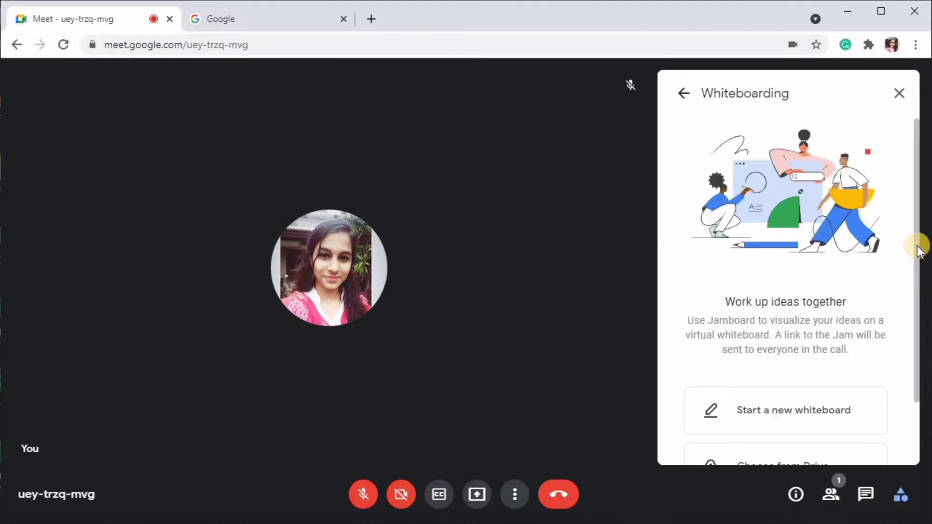
pyautogui.scroll(-1, 902, 391)
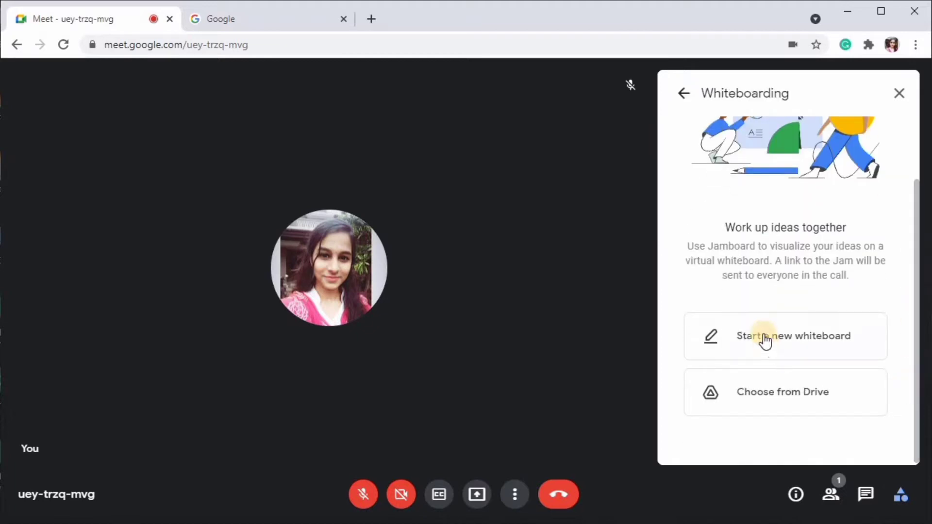
pyautogui.click(779, 339)
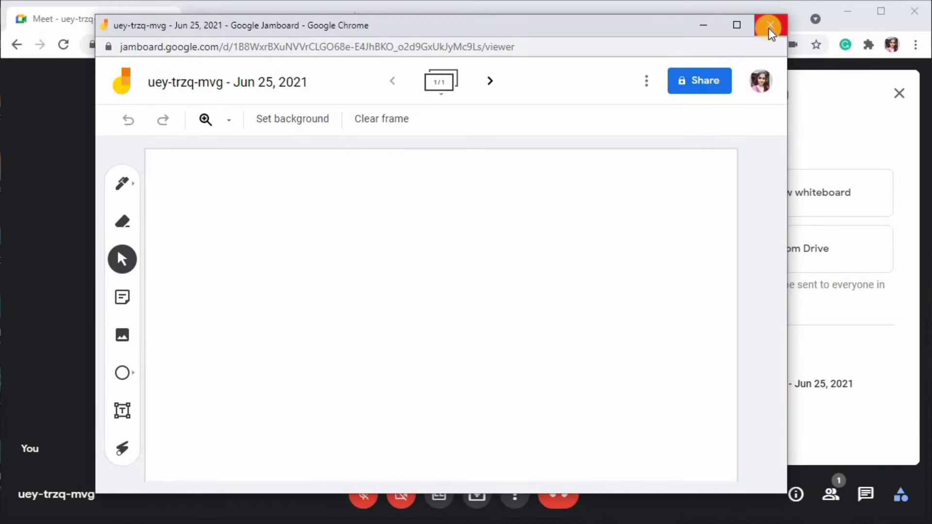
pyautogui.click(769, 27)
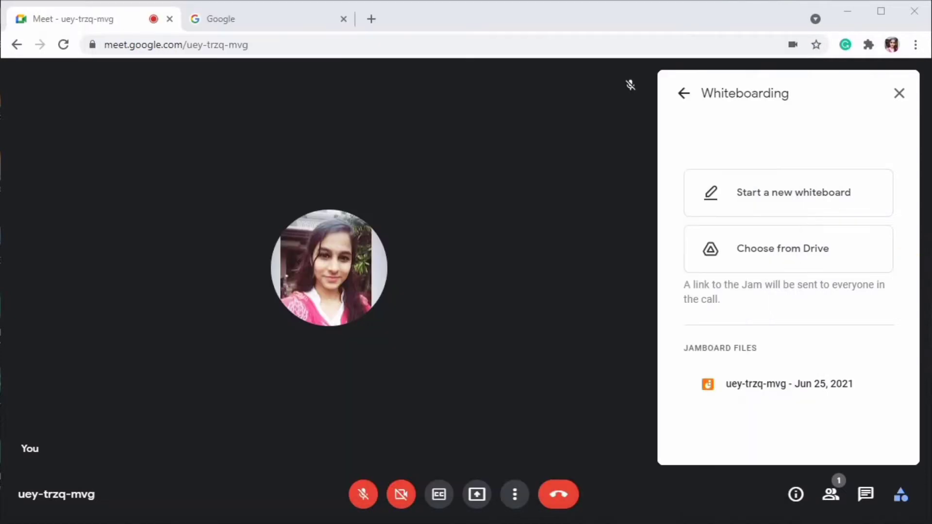
pyautogui.click(865, 502)
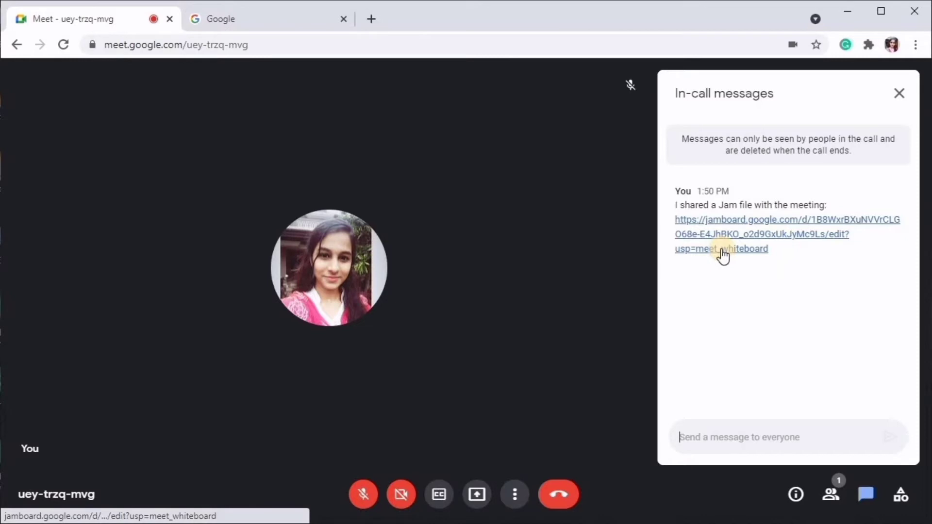
# Step: Close the in-call messages, switch to the Google tab and launch Jamboard from the apps grid
pyautogui.click(897, 92)
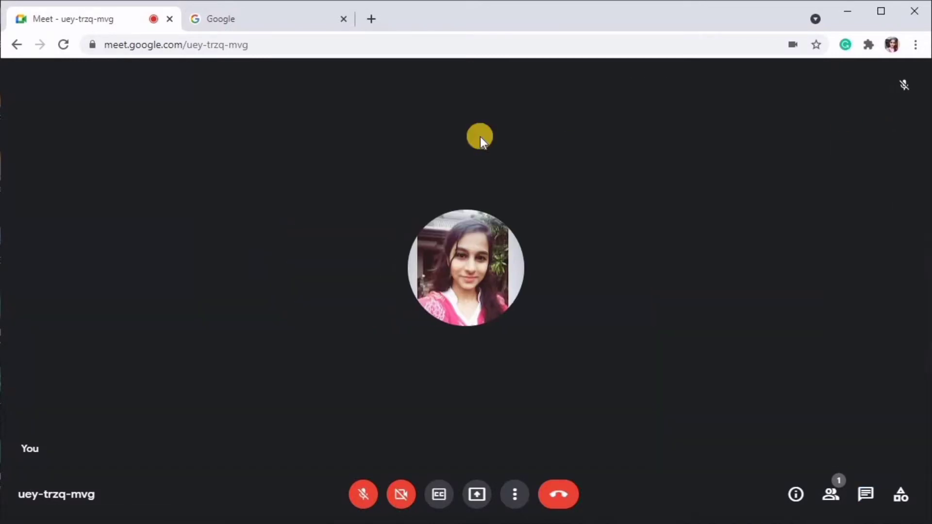
pyautogui.click(287, 16)
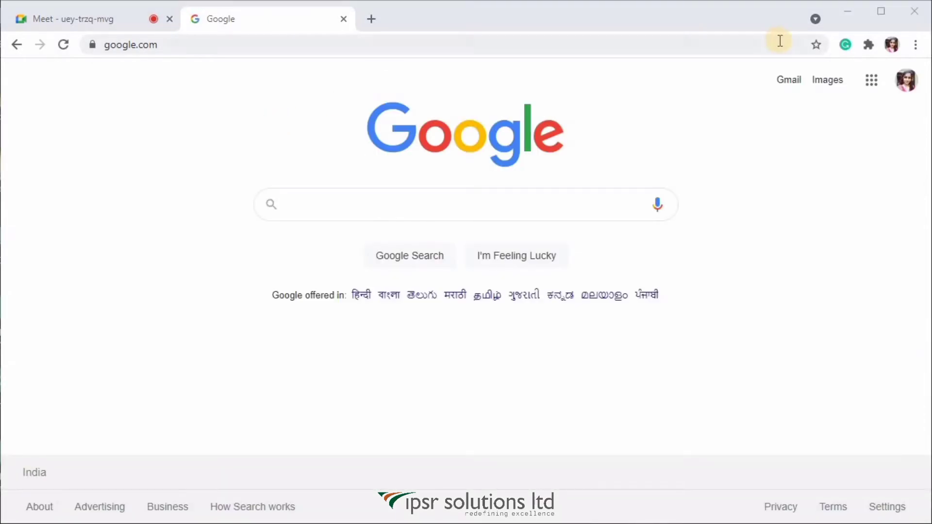
pyautogui.click(873, 88)
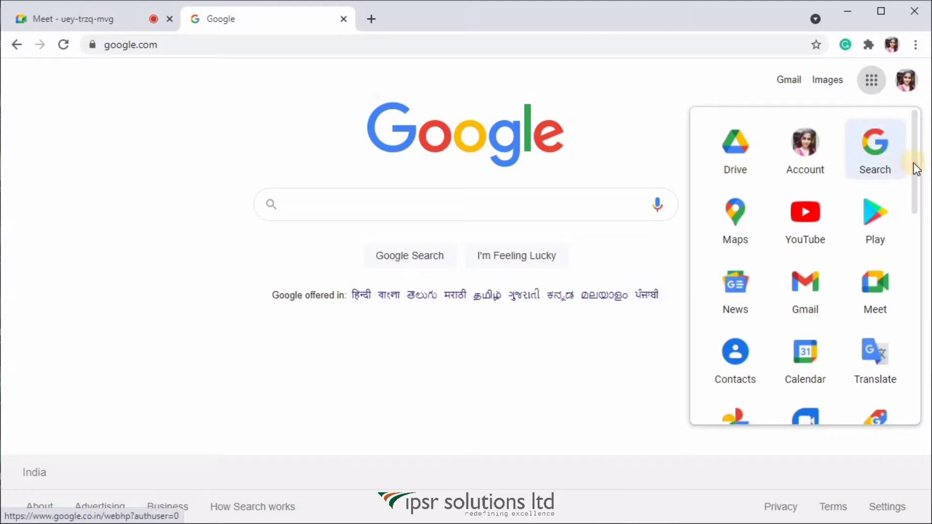
pyautogui.scroll(-2, 915, 189)
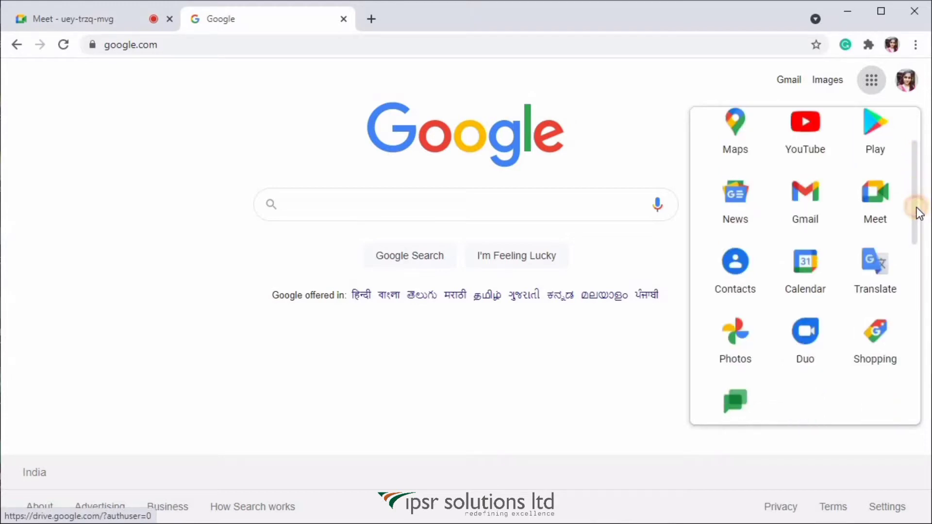
pyautogui.moveTo(916, 209); pyautogui.dragTo(915, 338)
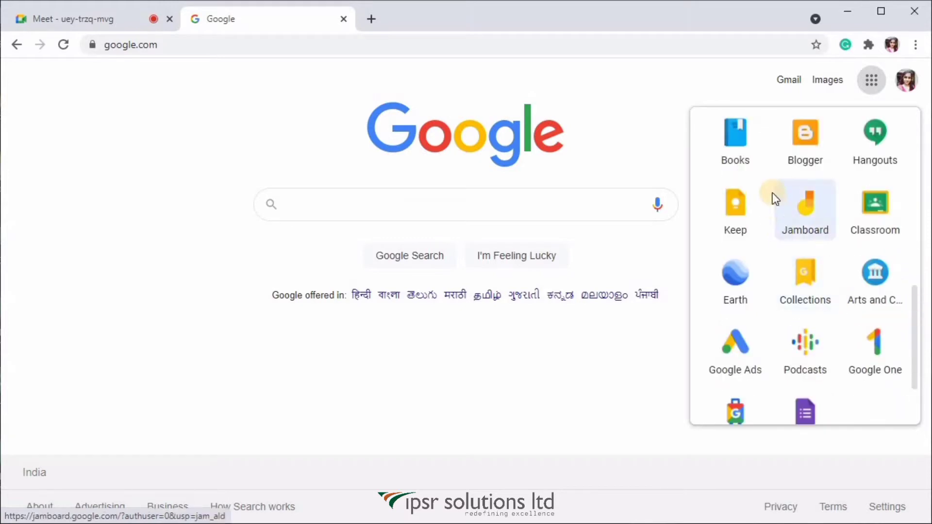
pyautogui.click(823, 219)
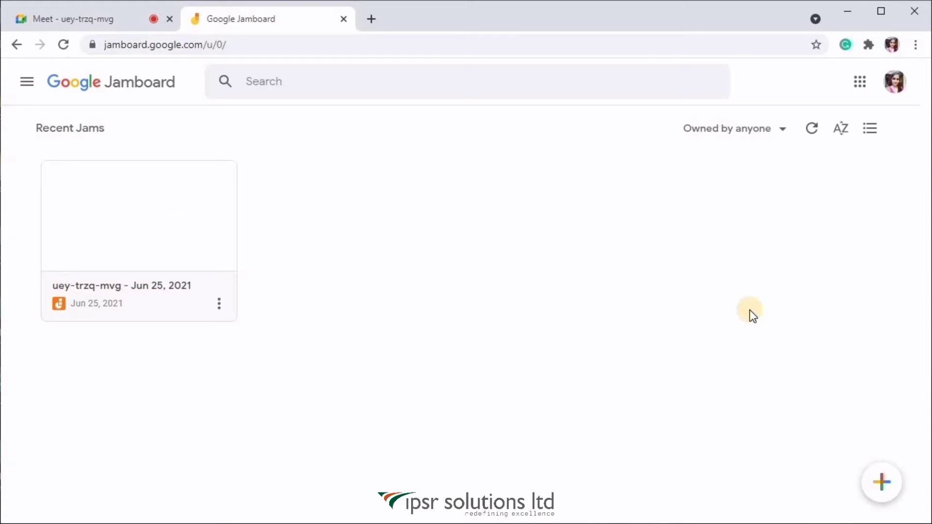
# Step: Start a new blank 'Untitled Jam' with the New Jam (+) button
pyautogui.click(880, 494)
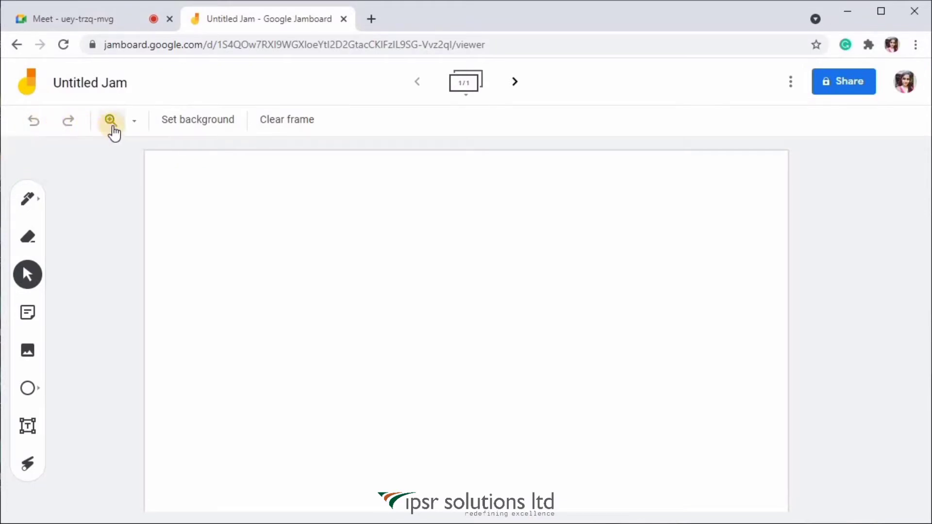
# Step: Try the frame zoom levels 50% and 200%, then fit the frame back in view
pyautogui.click(134, 121)
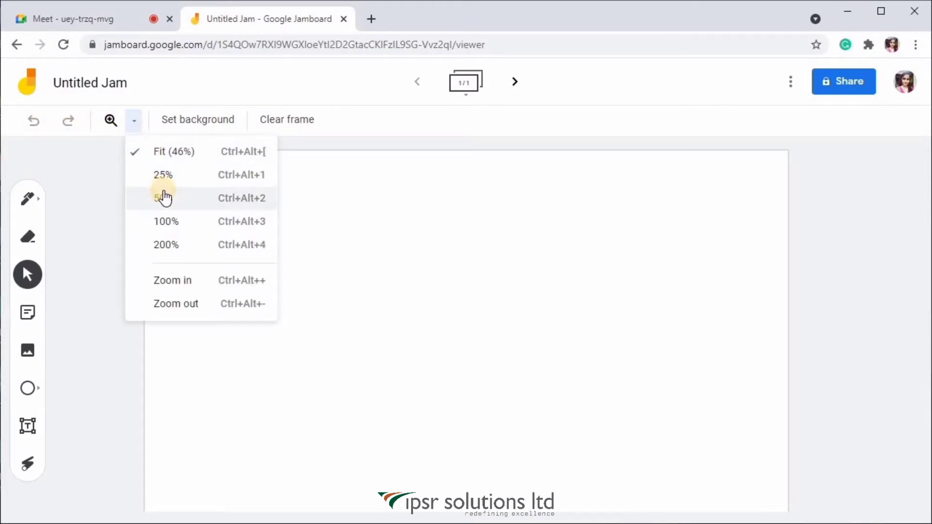
pyautogui.click(163, 197)
pyautogui.click(134, 121)
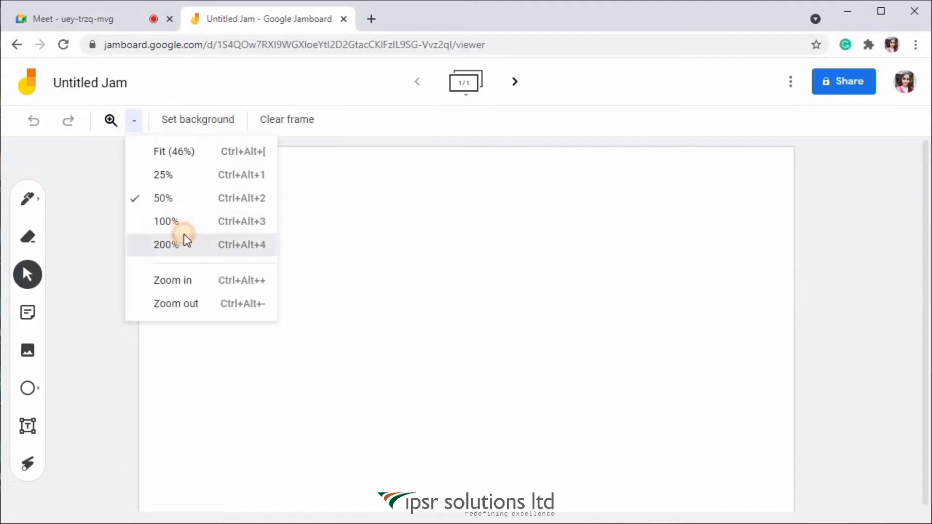
pyautogui.click(184, 242)
pyautogui.click(110, 118)
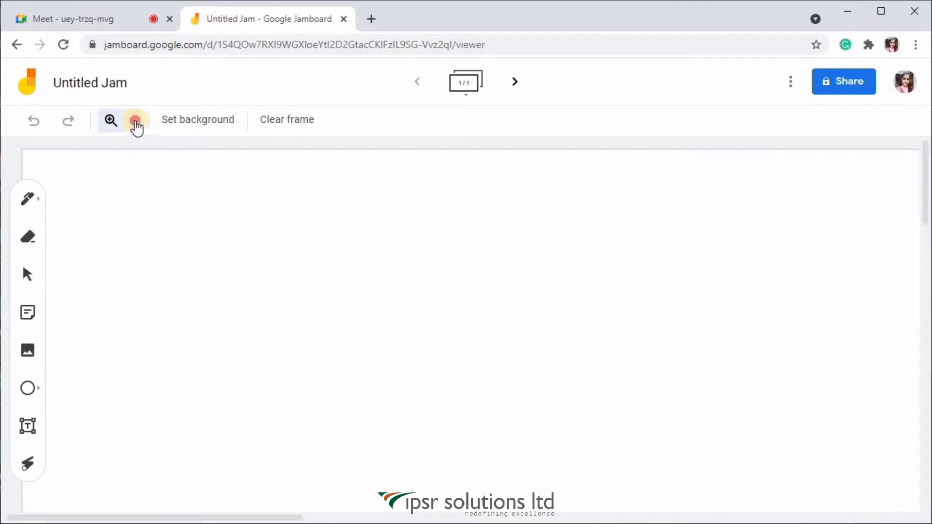
pyautogui.click(134, 122)
pyautogui.click(158, 154)
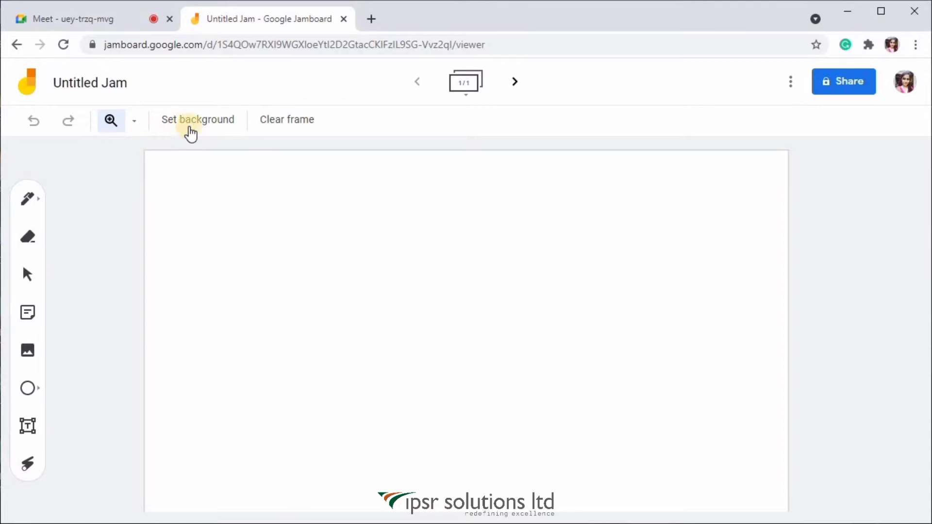
# Step: Cycle the frame background through dotted, grid and lined, ending on solid black
pyautogui.click(209, 131)
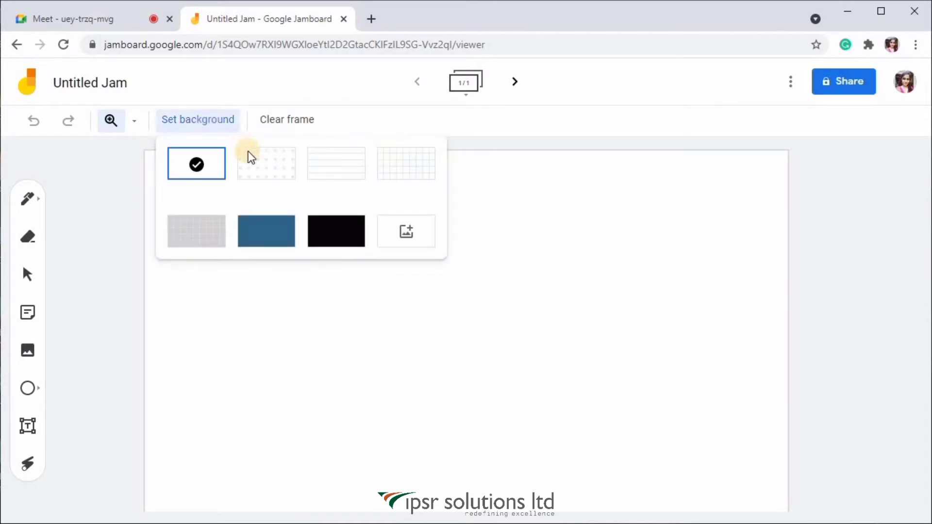
pyautogui.click(263, 167)
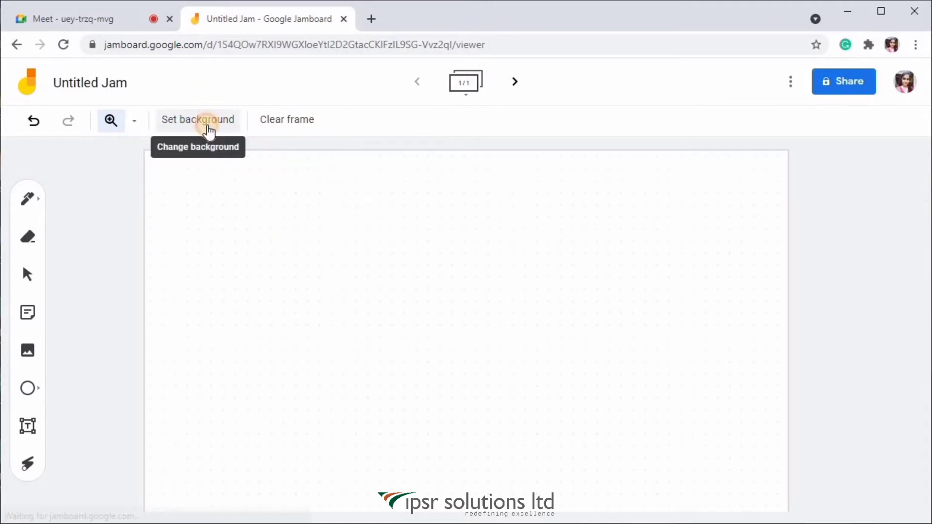
pyautogui.click(205, 128)
pyautogui.click(406, 167)
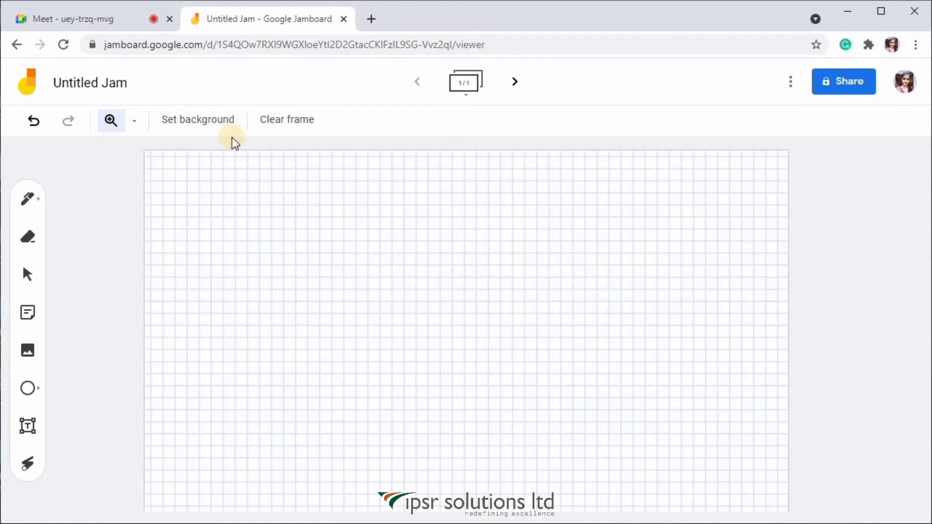
pyautogui.click(225, 124)
pyautogui.click(349, 173)
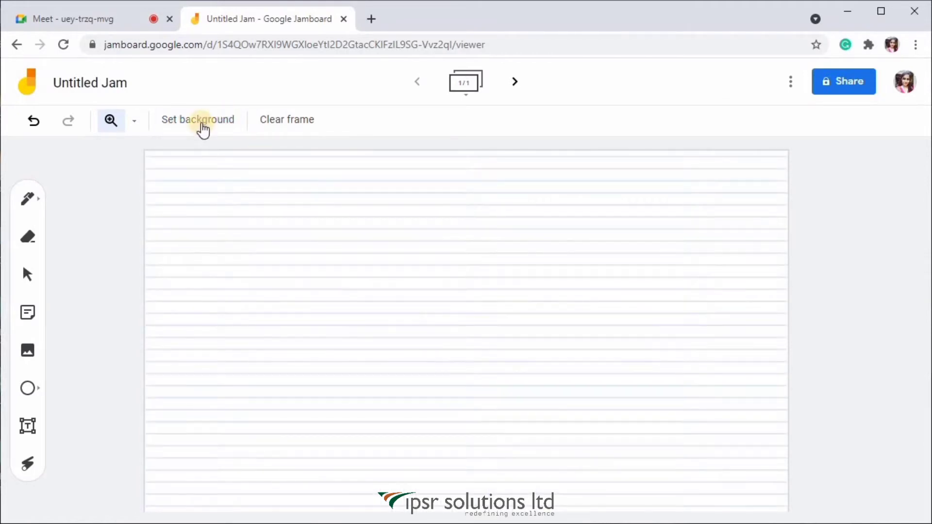
pyautogui.click(203, 128)
pyautogui.click(335, 230)
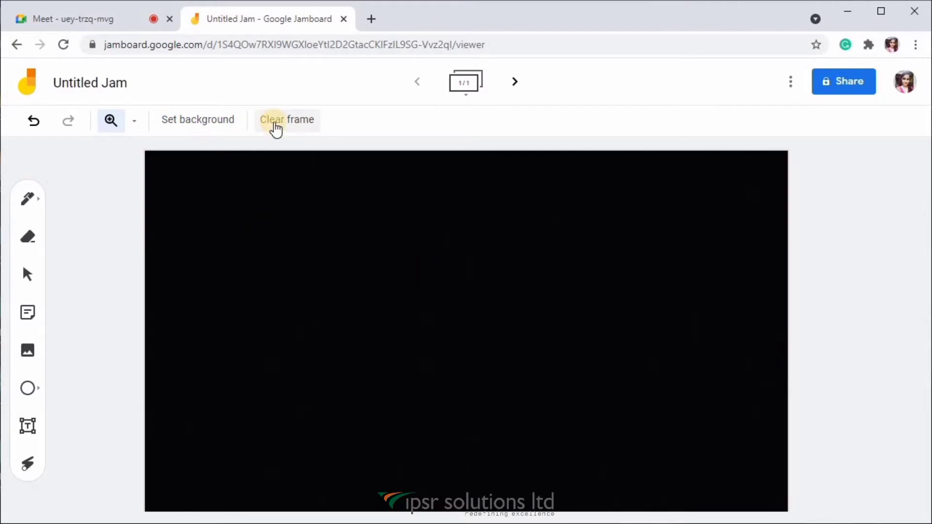
# Step: Clear the frame and rename the Jam to 'How to use Jamboard'
pyautogui.click(275, 127)
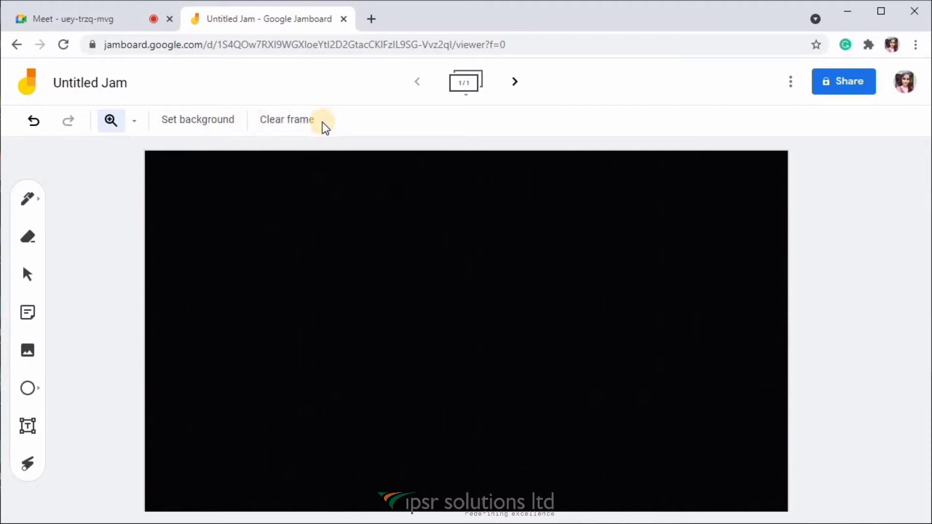
pyautogui.click(92, 82)
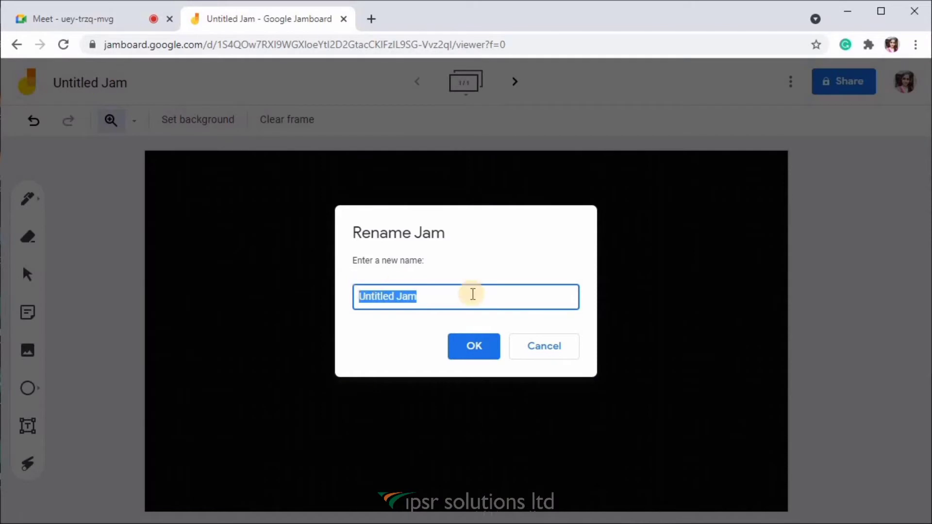
pyautogui.write('How to')
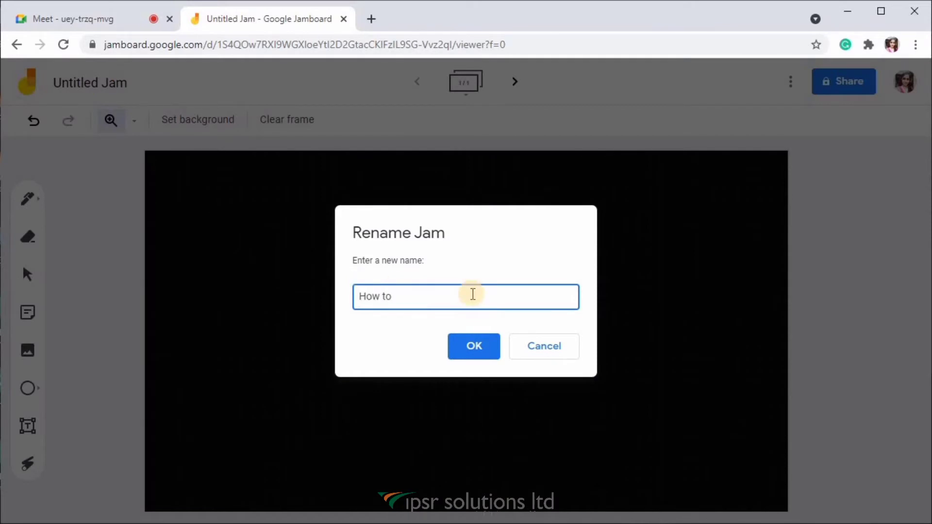
pyautogui.write(' use Jamboard')
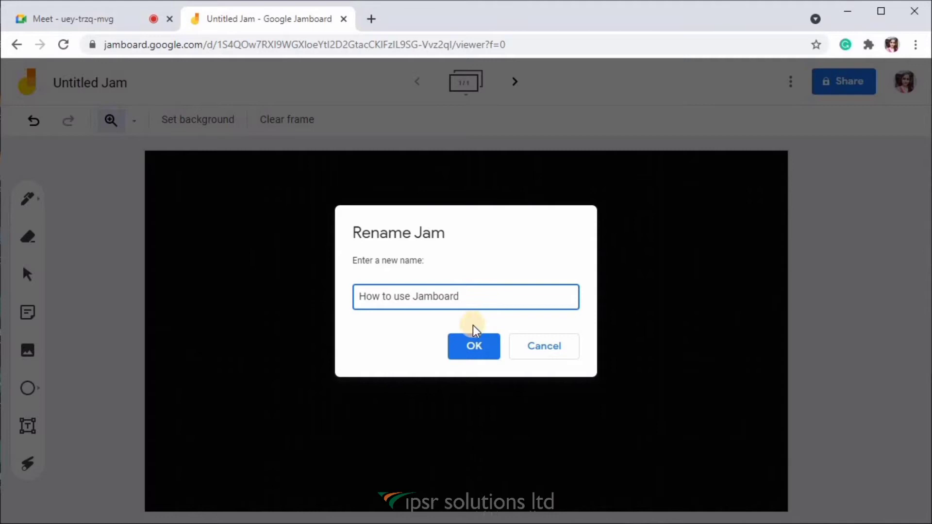
pyautogui.click(474, 346)
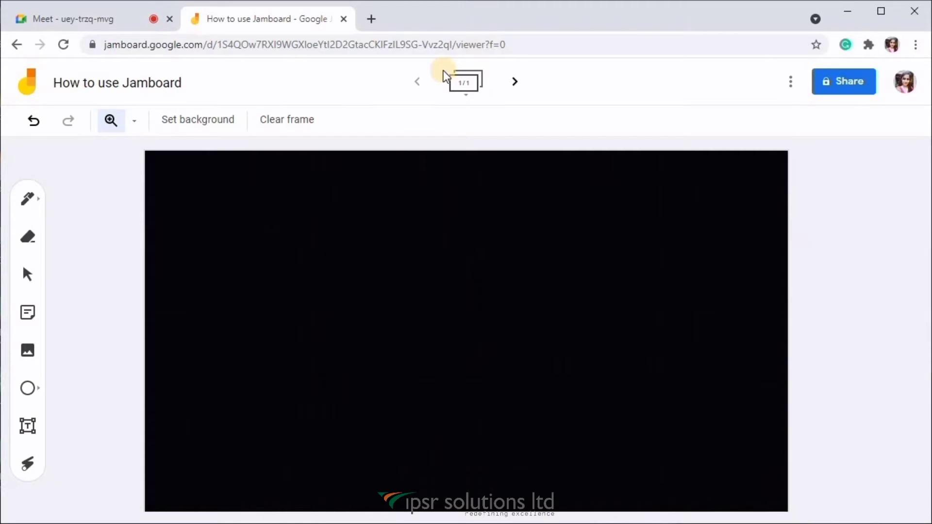
# Step: Add new blank frames after the first frame
pyautogui.click(523, 85)
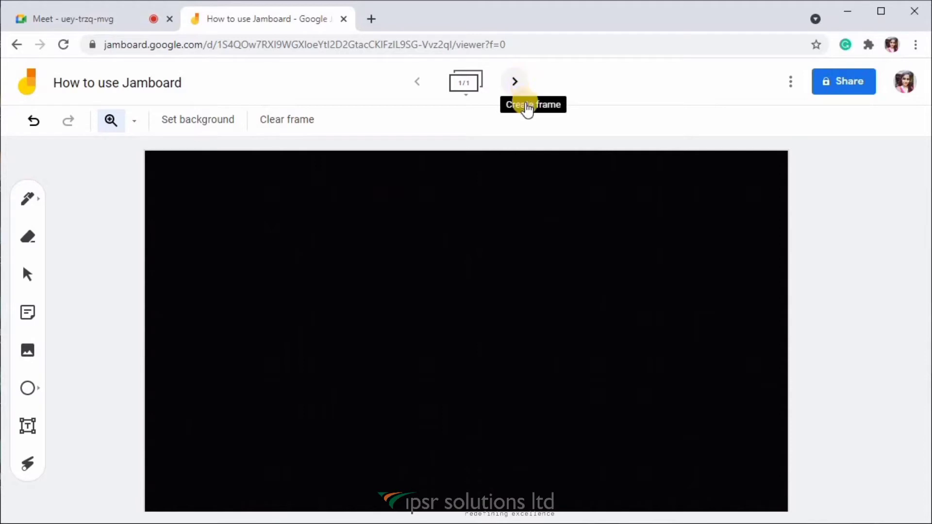
pyautogui.click(524, 95)
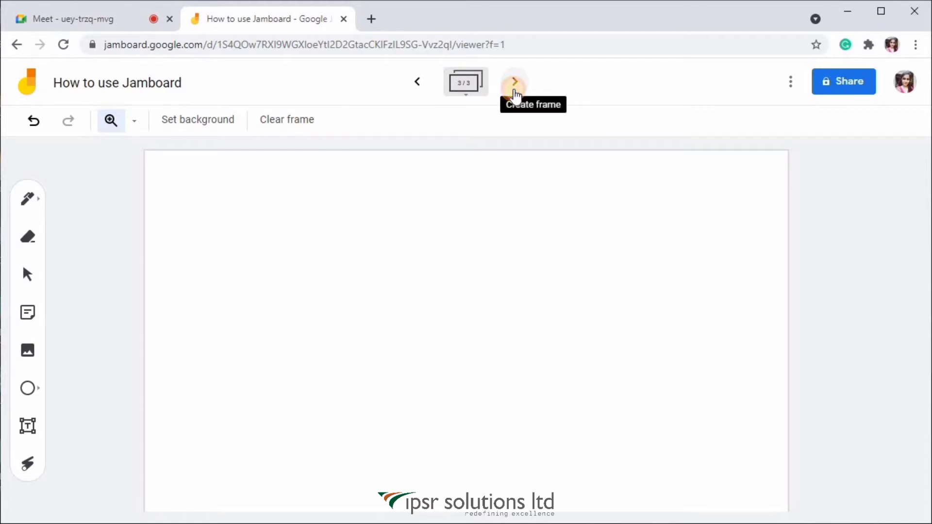
pyautogui.doubleClick(515, 92)
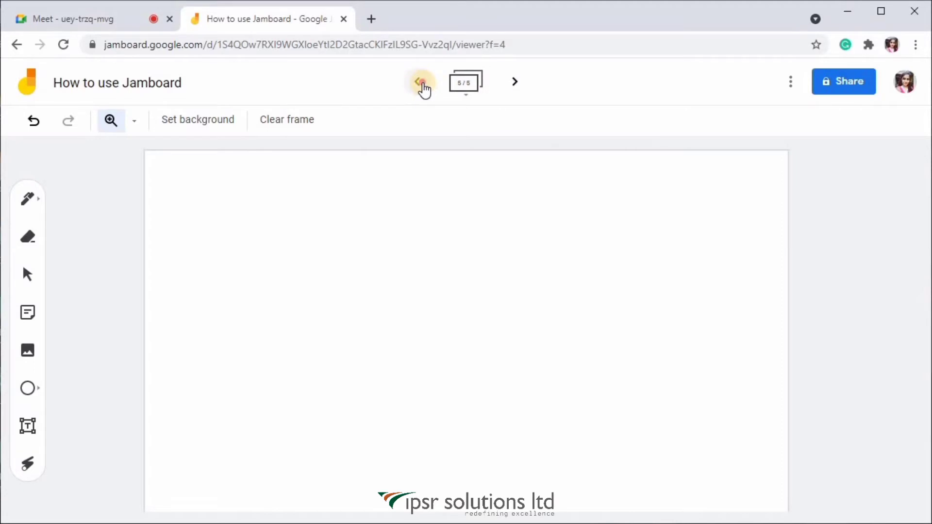
# Step: Return to frame 1 and set its background to plain white
pyautogui.click(421, 82)
pyautogui.click(421, 82)
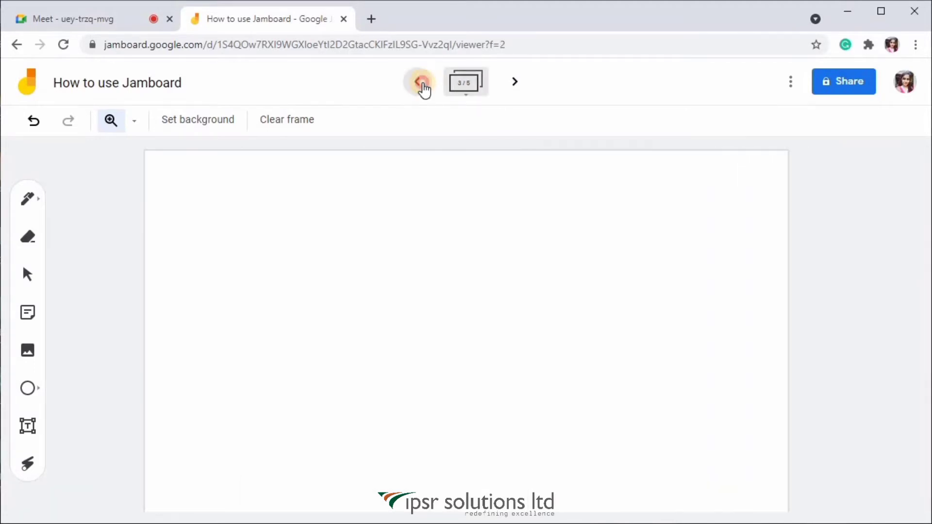
pyautogui.click(421, 82)
pyautogui.click(421, 83)
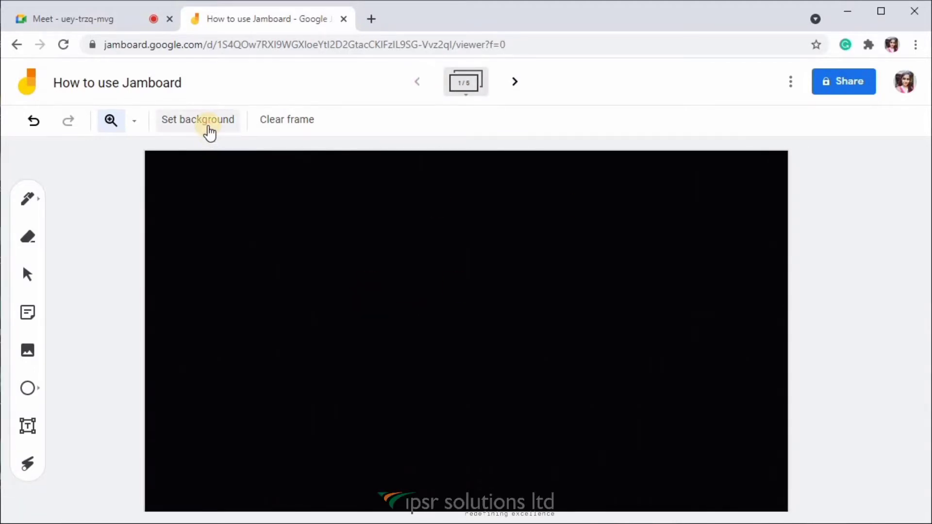
pyautogui.click(209, 128)
pyautogui.click(202, 157)
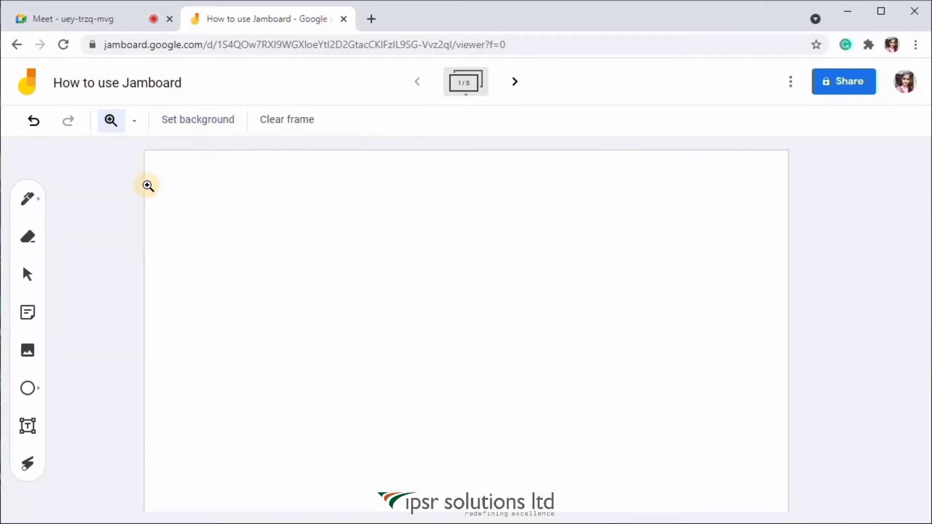
# Step: Select the pen tool and handwrite 'Hi' on the first frame
pyautogui.click(30, 204)
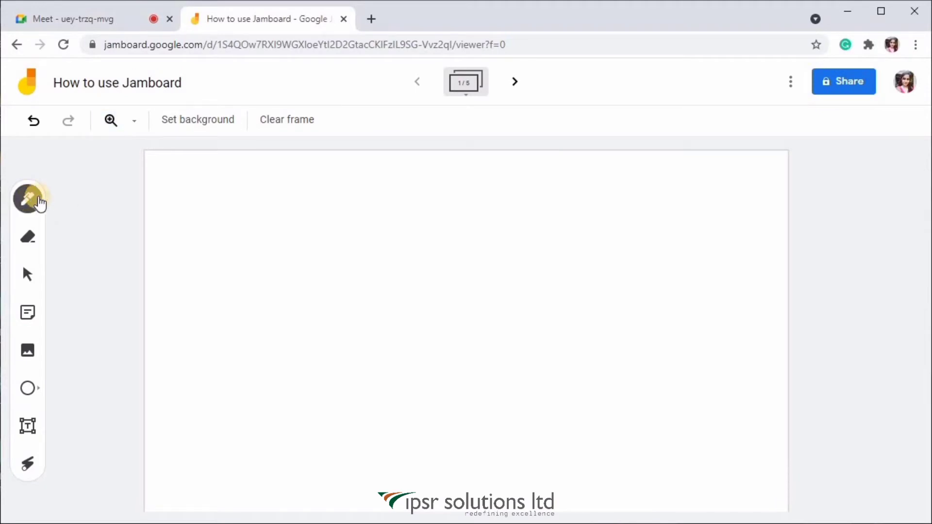
pyautogui.click(40, 204)
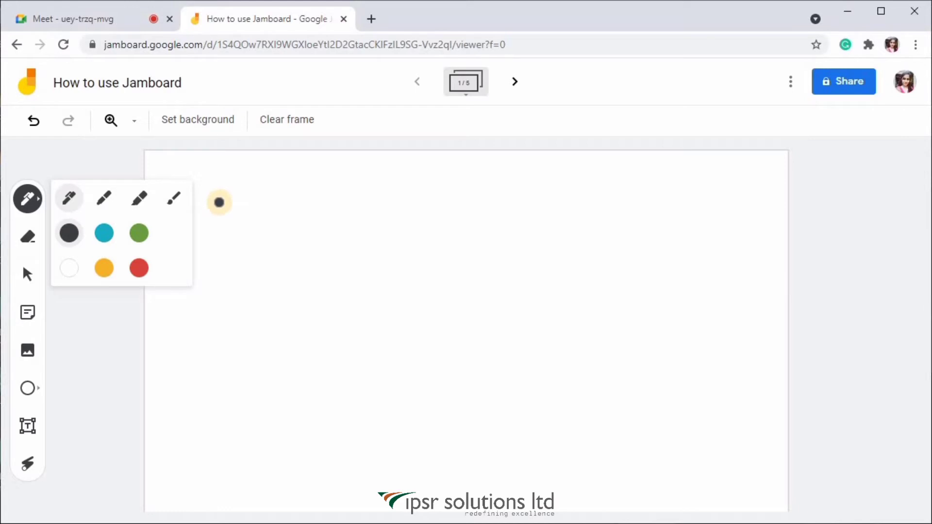
pyautogui.moveTo(180, 185); pyautogui.dragTo(177, 223)
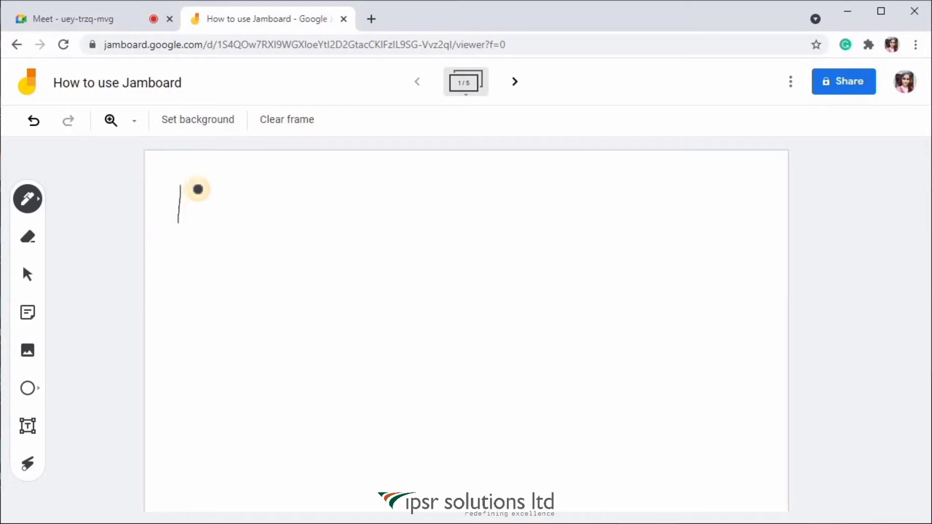
pyautogui.moveTo(198, 190)
pyautogui.mouseDown()
pyautogui.moveTo(198, 224)
pyautogui.moveTo(207, 206)
pyautogui.moveTo(208, 221)
pyautogui.mouseUp()
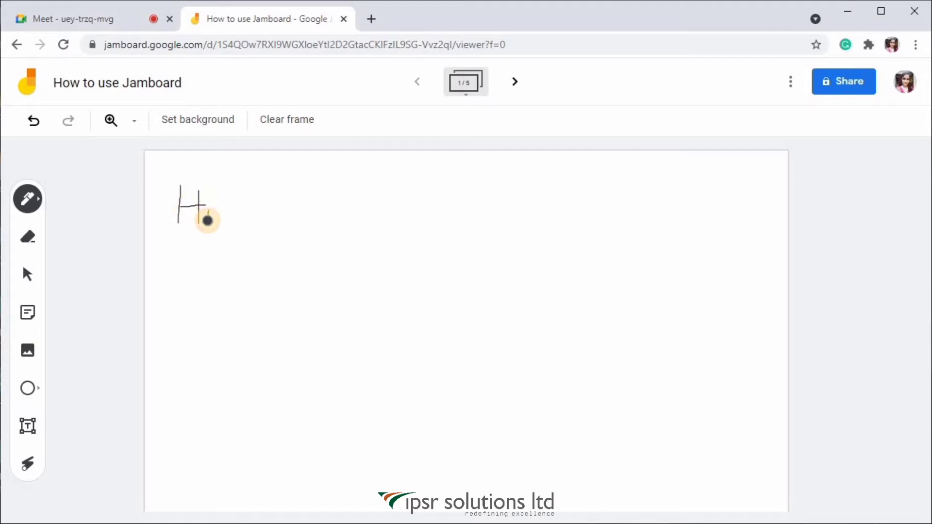
pyautogui.click(209, 197)
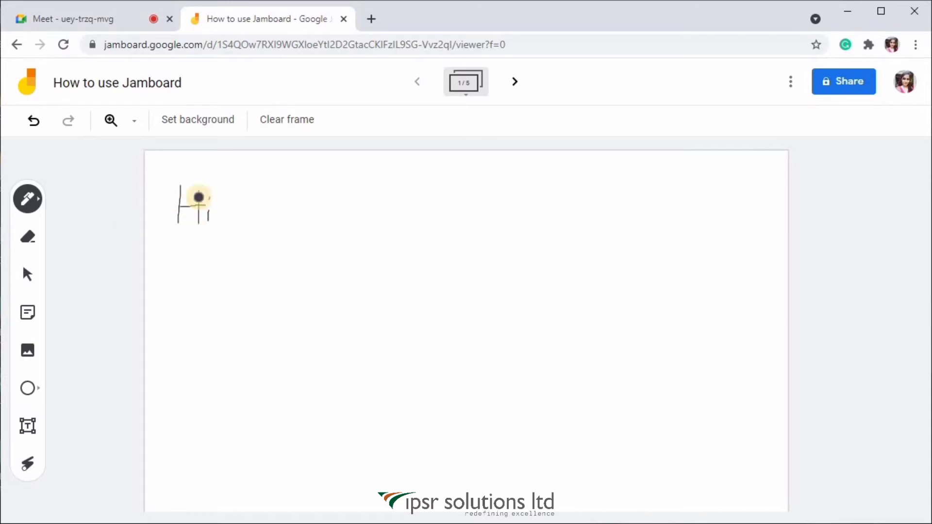
# Step: Write two more 'Hi' words beside it using the marker and highlighter styles
pyautogui.click(32, 201)
pyautogui.moveTo(248, 191)
pyautogui.mouseDown()
pyautogui.moveTo(248, 220)
pyautogui.moveTo(266, 221)
pyautogui.mouseUp()
pyautogui.moveTo(248, 207)
pyautogui.mouseDown()
pyautogui.moveTo(266, 206)
pyautogui.moveTo(273, 224)
pyautogui.mouseUp()
pyautogui.click(274, 198)
pyautogui.click(28, 198)
pyautogui.click(137, 207)
pyautogui.moveTo(320, 192)
pyautogui.mouseDown()
pyautogui.moveTo(320, 235)
pyautogui.moveTo(346, 232)
pyautogui.moveTo(357, 215)
pyautogui.moveTo(358, 236)
pyautogui.mouseUp()
pyautogui.moveTo(359, 203)
pyautogui.mouseDown()
pyautogui.moveTo(396, 218)
pyautogui.moveTo(397, 237)
pyautogui.mouseUp()
# Step: Write a fourth grey 'Hi' with the brush style
pyautogui.click(28, 198)
pyautogui.click(172, 198)
pyautogui.click(427, 239)
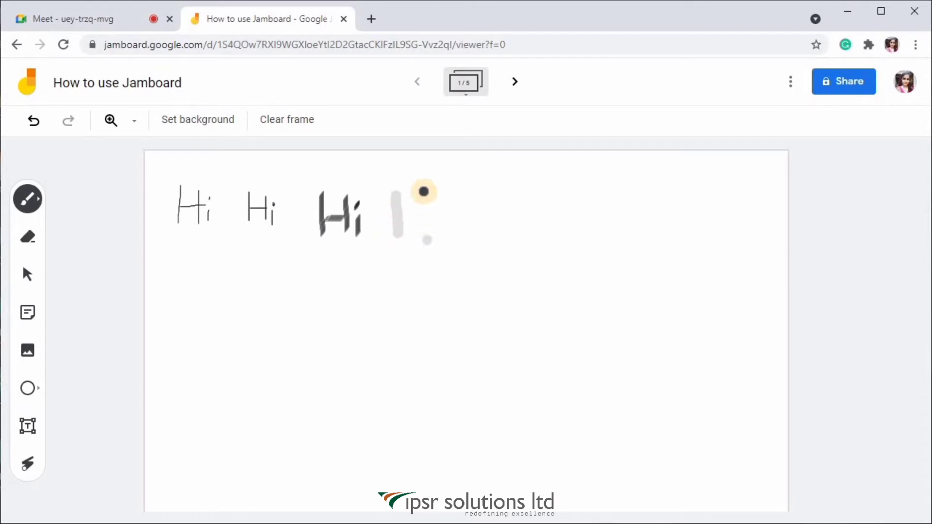
pyautogui.moveTo(424, 189)
pyautogui.mouseDown()
pyautogui.moveTo(426, 238)
pyautogui.moveTo(425, 213)
pyautogui.moveTo(441, 196)
pyautogui.mouseUp()
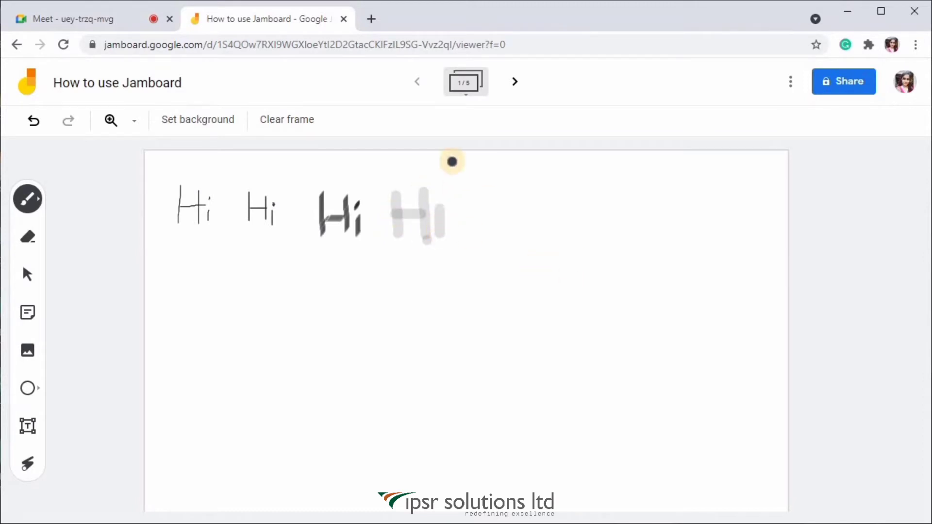
pyautogui.click(441, 194)
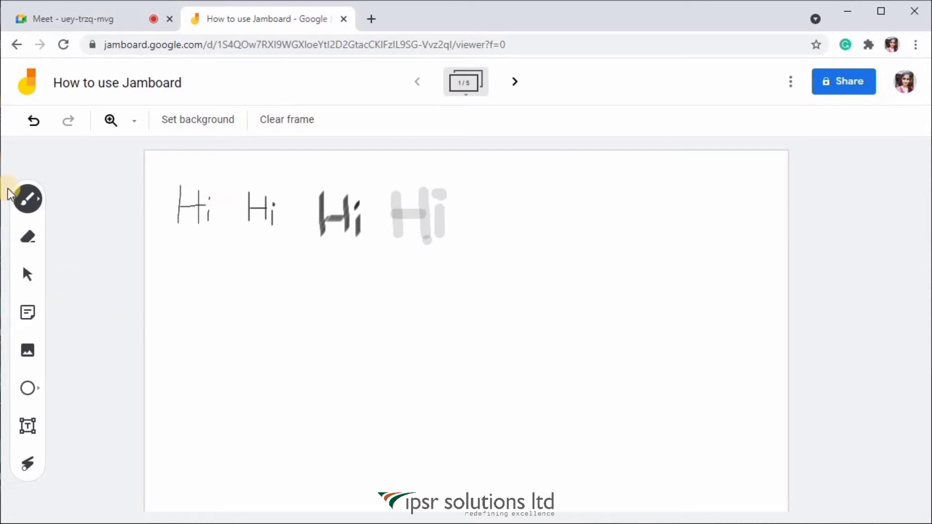
# Step: Draw a pink Z and then a yellow Z to the right of the Hi words
pyautogui.click(29, 199)
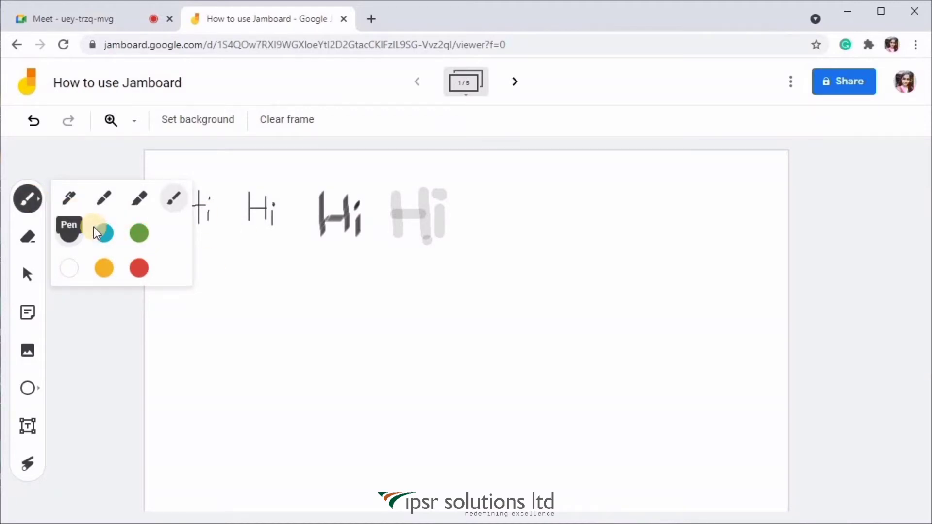
pyautogui.click(139, 268)
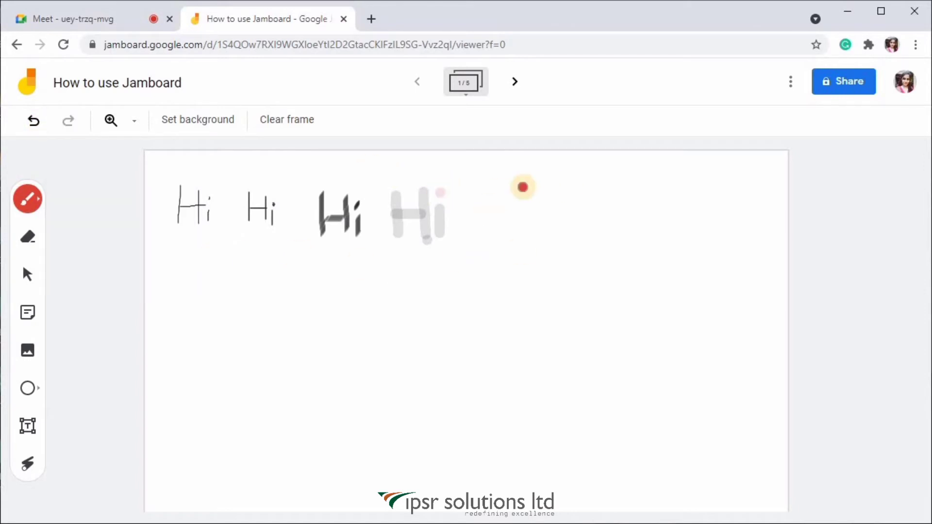
pyautogui.moveTo(522, 184); pyautogui.dragTo(616, 280)
pyautogui.click(28, 199)
pyautogui.click(104, 267)
pyautogui.moveTo(624, 184)
pyautogui.mouseDown()
pyautogui.moveTo(718, 179)
pyautogui.moveTo(730, 257)
pyautogui.mouseUp()
pyautogui.click(18, 196)
# Step: Draw a blue Z, erase the first two Hi words, then clear the whole frame
pyautogui.click(104, 232)
pyautogui.moveTo(729, 177)
pyautogui.mouseDown()
pyautogui.moveTo(736, 262)
pyautogui.moveTo(770, 266)
pyautogui.mouseUp()
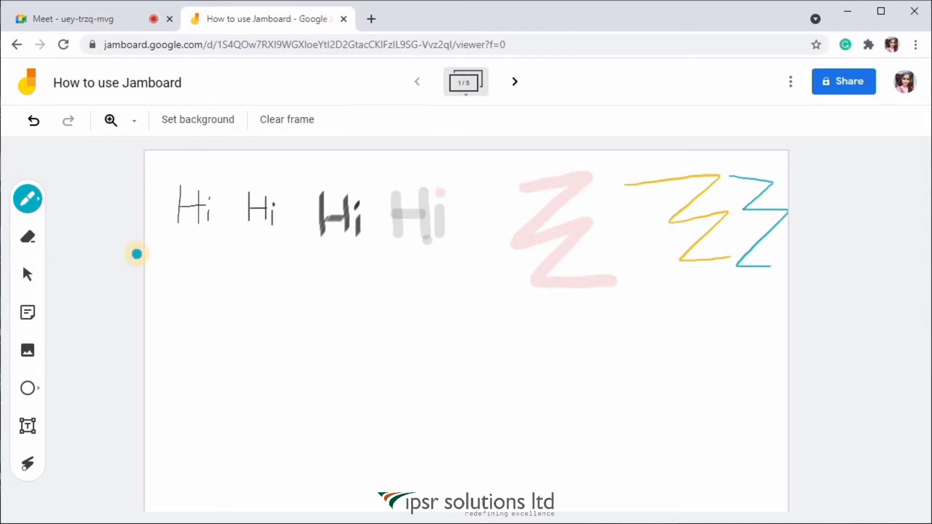
pyautogui.click(27, 238)
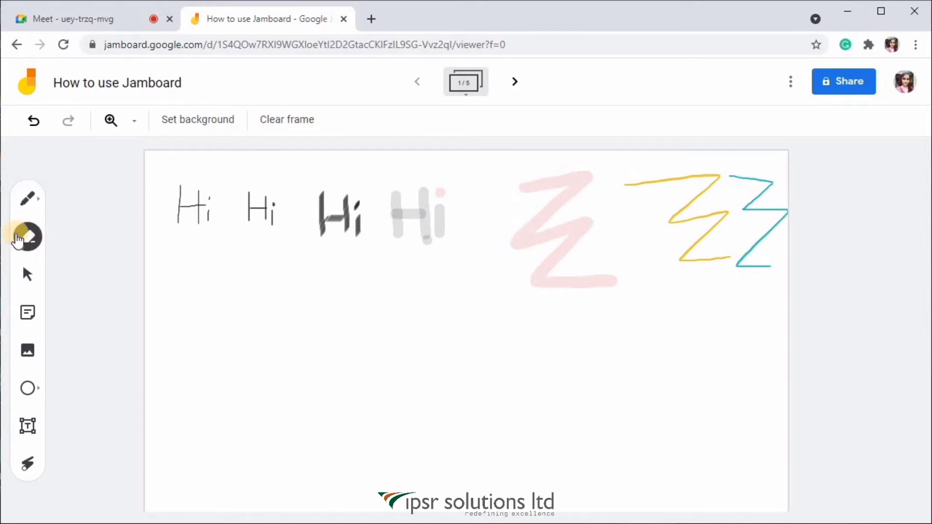
pyautogui.moveTo(199, 208)
pyautogui.mouseDown()
pyautogui.moveTo(181, 191)
pyautogui.moveTo(206, 193)
pyautogui.moveTo(177, 216)
pyautogui.moveTo(221, 219)
pyautogui.moveTo(226, 209)
pyautogui.moveTo(206, 216)
pyautogui.moveTo(264, 199)
pyautogui.moveTo(252, 204)
pyautogui.moveTo(267, 210)
pyautogui.moveTo(250, 194)
pyautogui.moveTo(264, 201)
pyautogui.moveTo(258, 212)
pyautogui.moveTo(274, 216)
pyautogui.mouseUp()
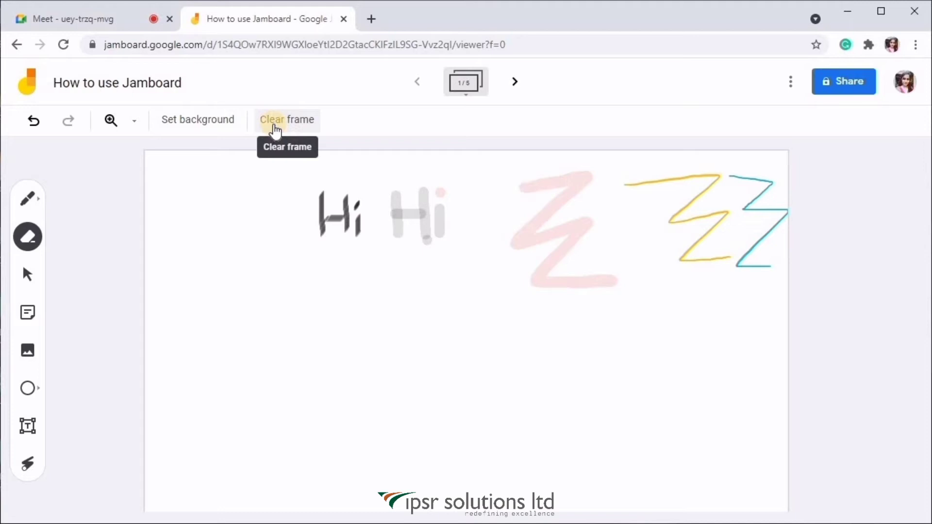
pyautogui.click(296, 130)
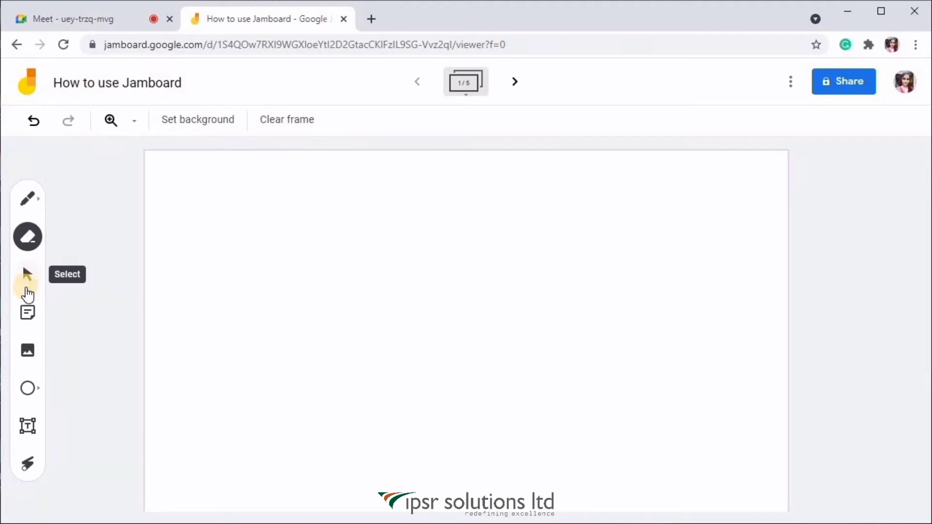
# Step: Create a yellow 'Hi Everyone' sticky note, then begin a second note coloured blue
pyautogui.click(28, 322)
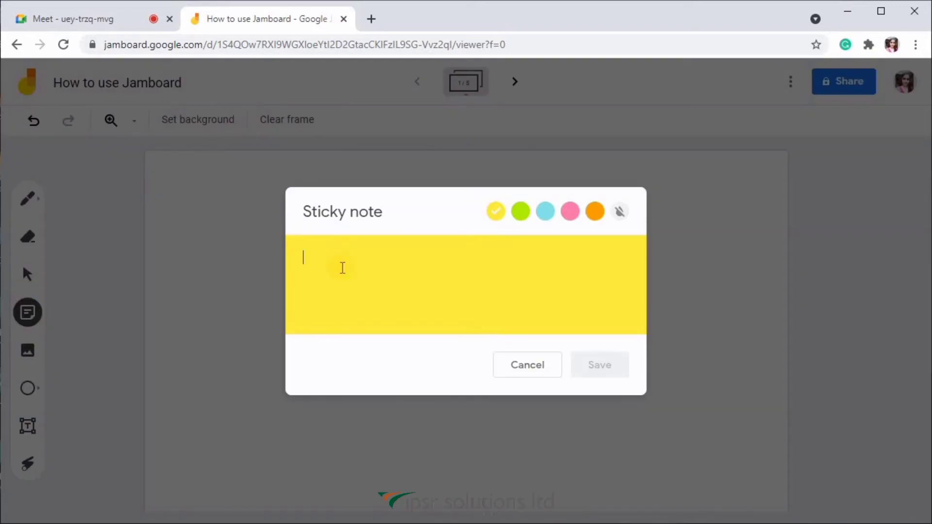
pyautogui.write('Hi')
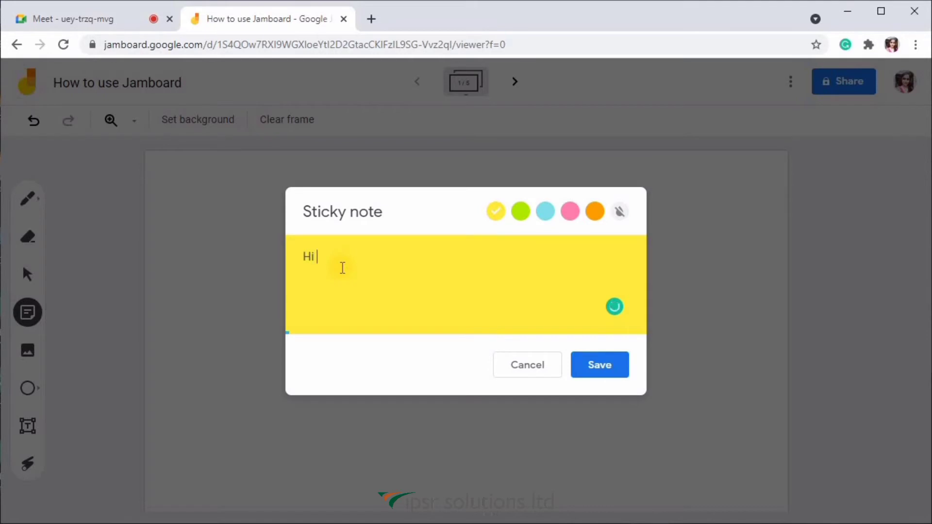
pyautogui.write(' Everyone')
pyautogui.click(520, 211)
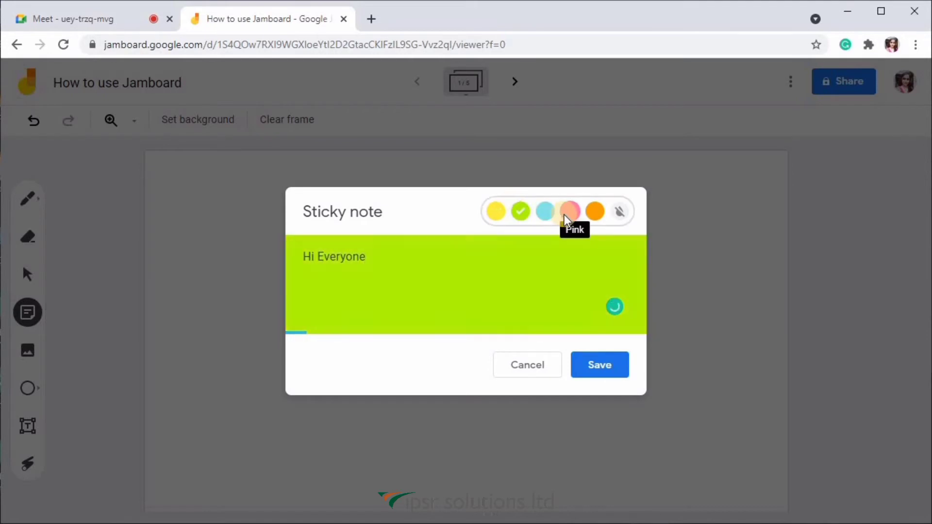
pyautogui.click(595, 211)
pyautogui.click(619, 211)
pyautogui.click(495, 211)
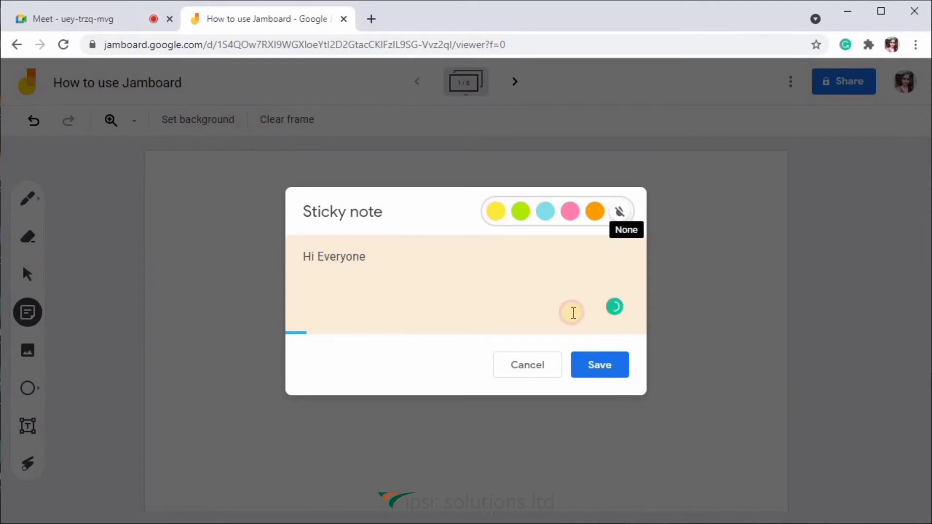
pyautogui.click(590, 365)
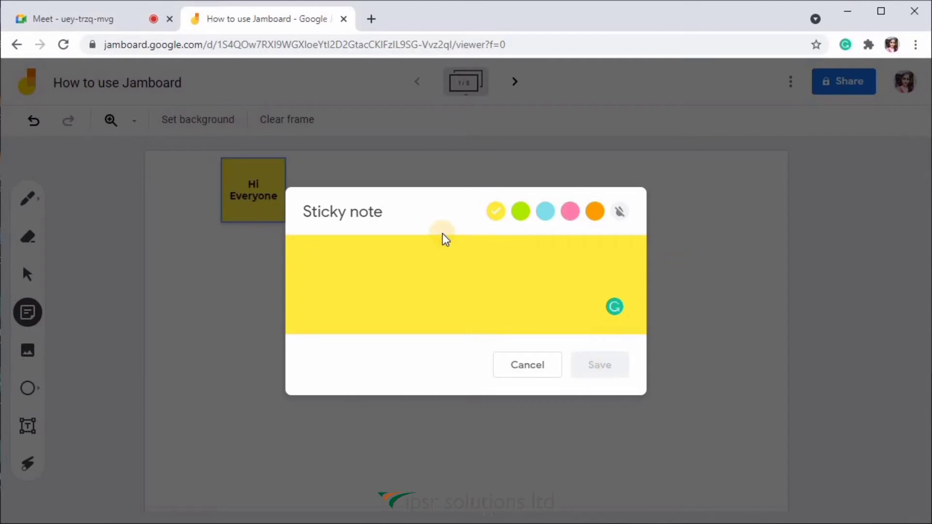
pyautogui.click(543, 211)
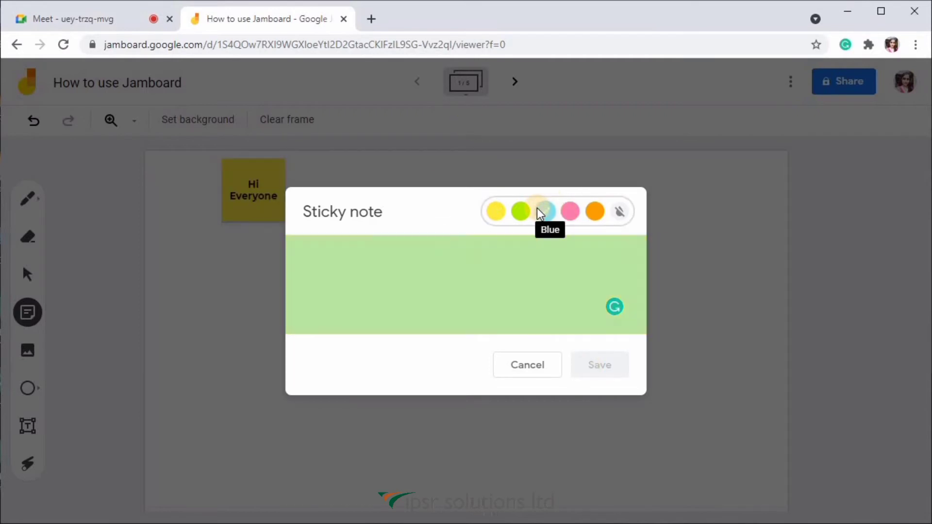
pyautogui.click(502, 272)
# Step: Save the blue 'Welcome to this Video' note and move it to the frame's top-right corner
pyautogui.write('Welcome to this Video')
pyautogui.click(599, 364)
pyautogui.click(528, 365)
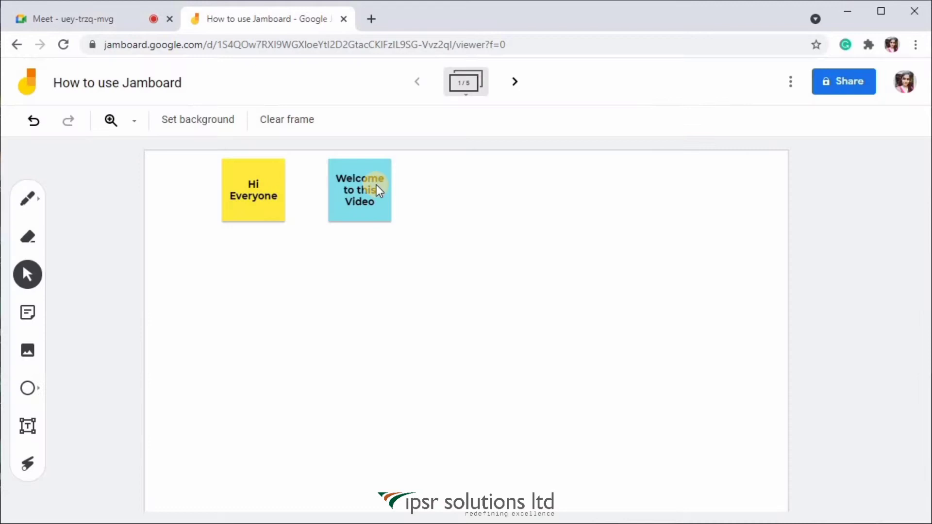
pyautogui.moveTo(394, 186); pyautogui.dragTo(746, 194)
# Step: Move the 'Hi Everyone' note top-left and enlarge it, tilting it then setting it upright
pyautogui.moveTo(254, 184); pyautogui.dragTo(183, 182)
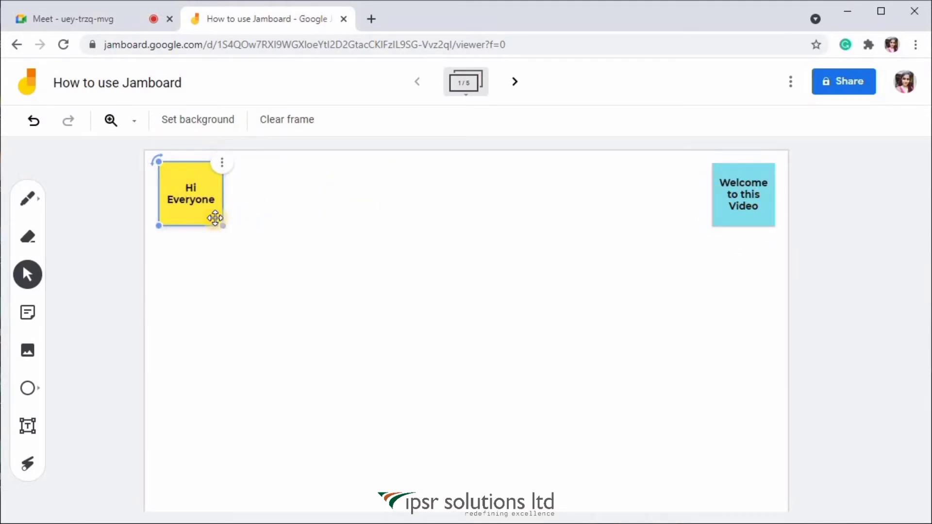
pyautogui.moveTo(219, 223); pyautogui.dragTo(407, 275)
pyautogui.moveTo(159, 160); pyautogui.dragTo(212, 151)
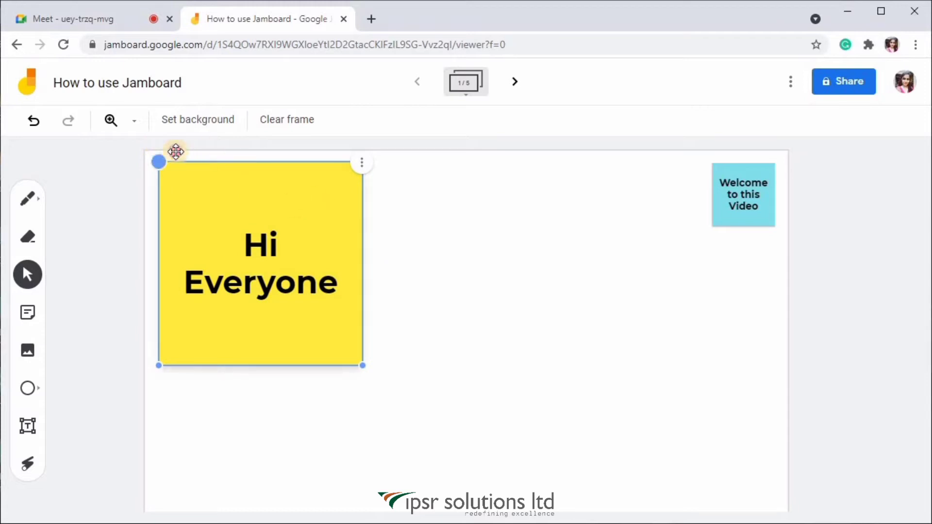
pyautogui.moveTo(277, 145); pyautogui.dragTo(266, 186)
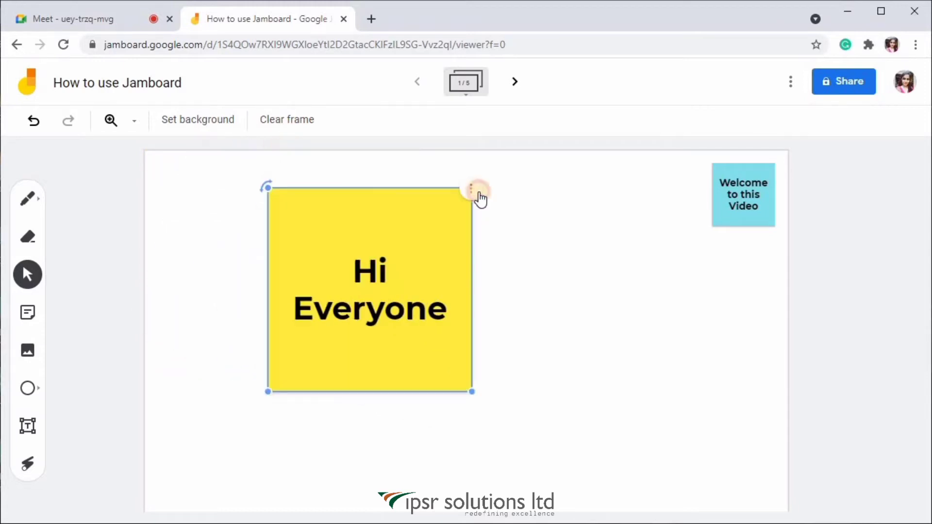
pyautogui.click(472, 190)
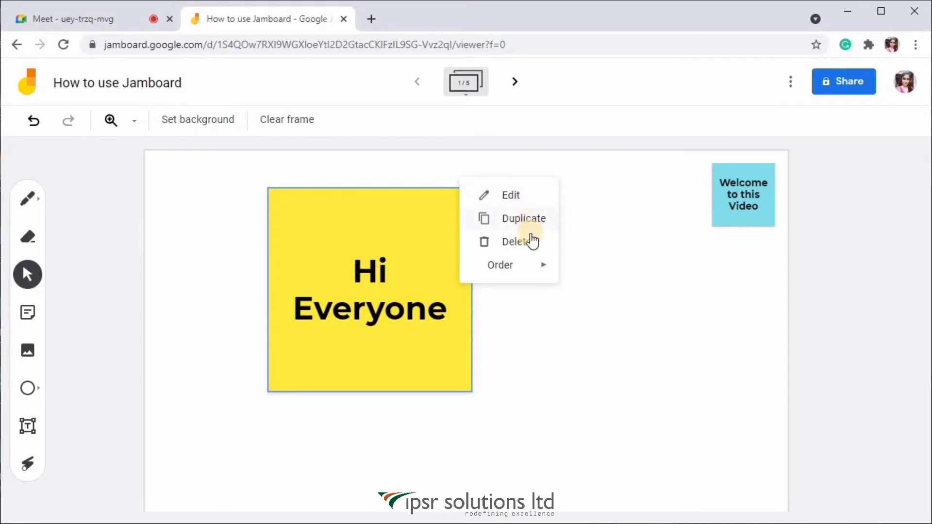
pyautogui.moveTo(539, 275)
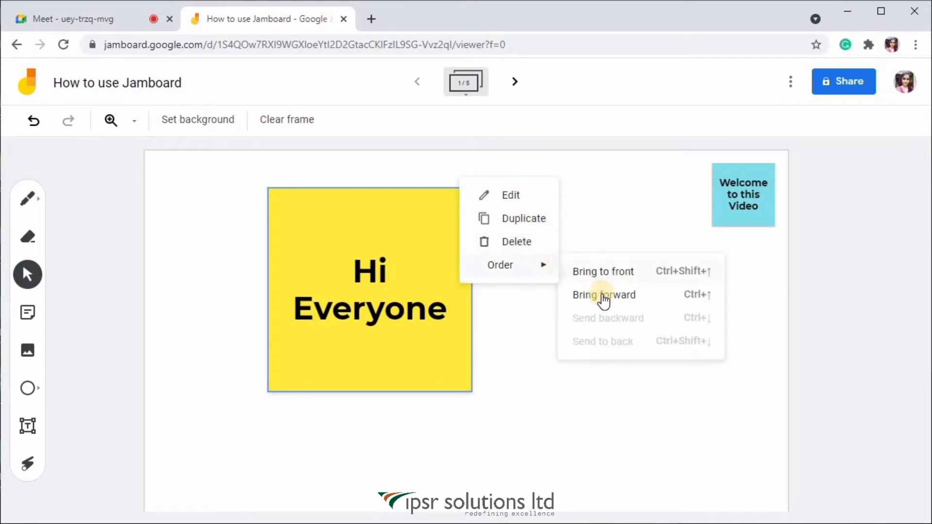
pyautogui.click(633, 189)
# Step: Place the blue note over the yellow one, send it backward, then pull it out beside it
pyautogui.moveTo(746, 197); pyautogui.dragTo(476, 183)
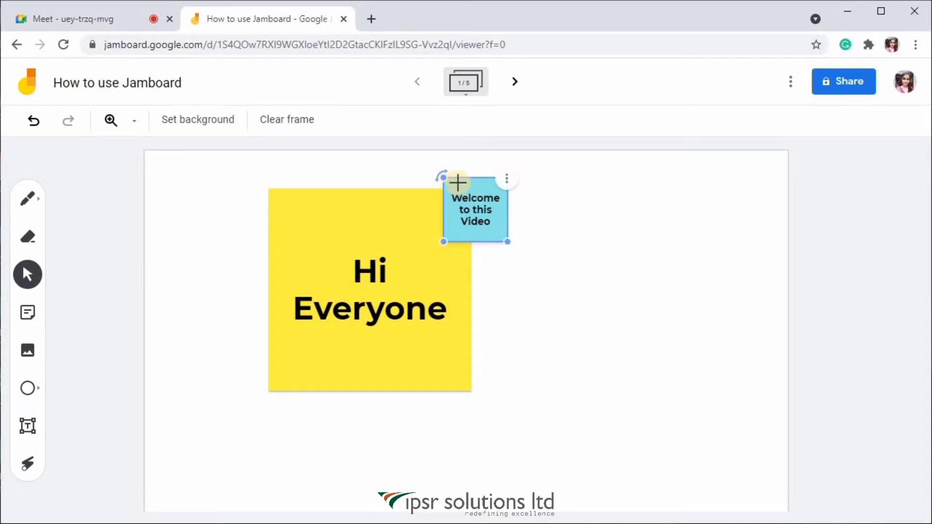
pyautogui.click(506, 180)
pyautogui.moveTo(572, 257)
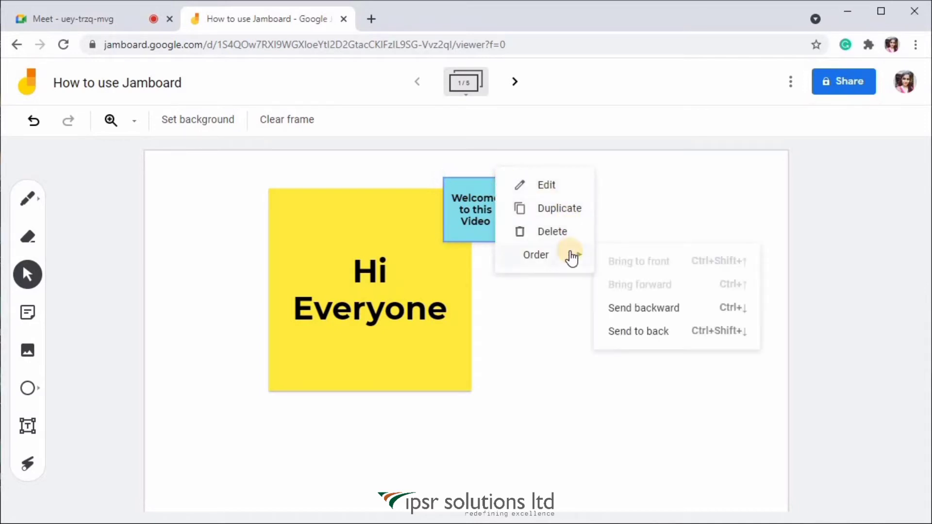
pyautogui.click(640, 315)
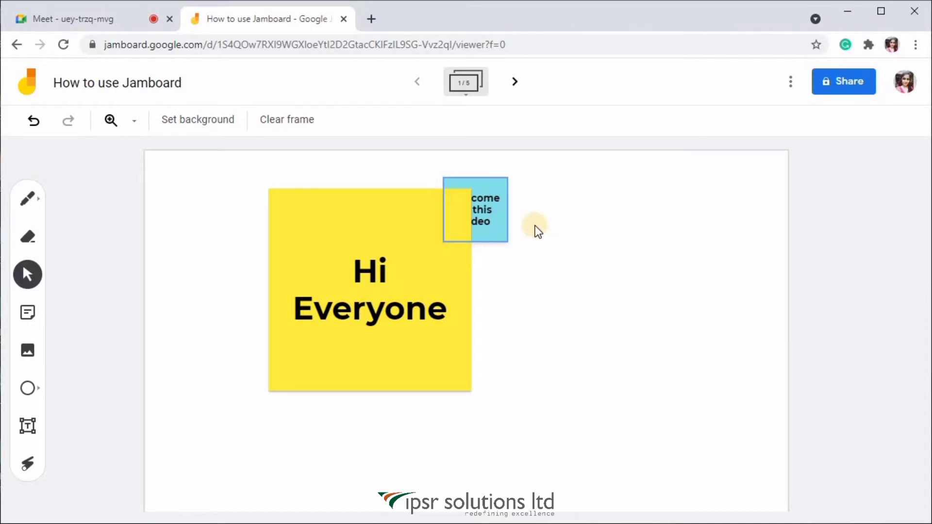
pyautogui.click(485, 214)
pyautogui.moveTo(484, 215); pyautogui.dragTo(496, 187)
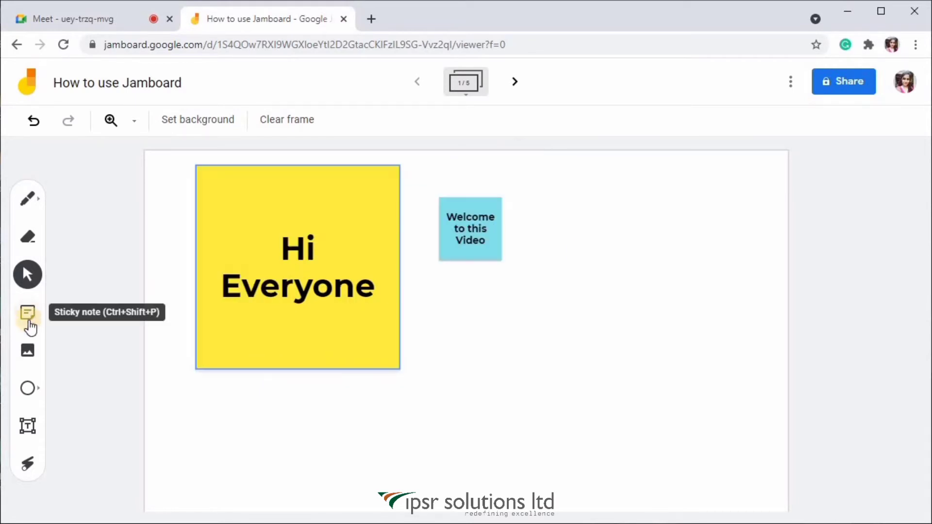
# Step: Open the image dialog and look through its By URL, Camera, Google Image Search and Drive options
pyautogui.click(28, 348)
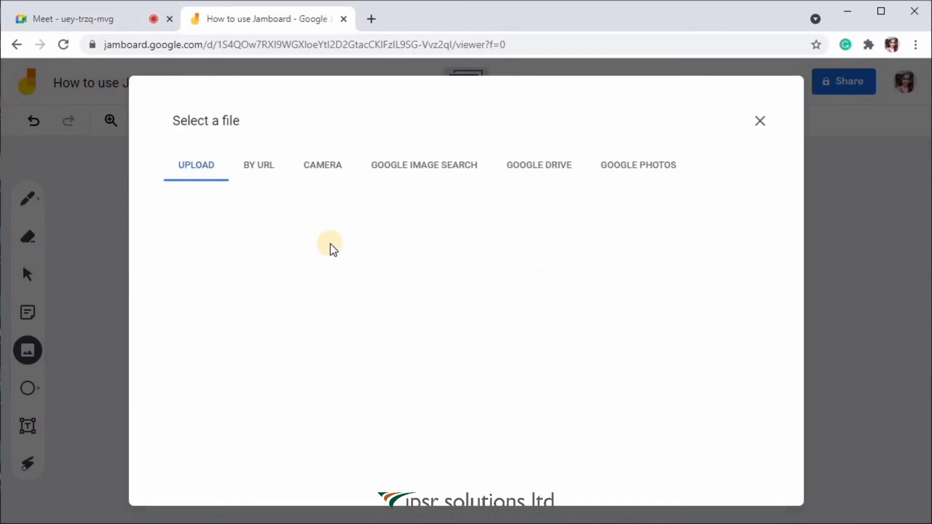
pyautogui.click(266, 173)
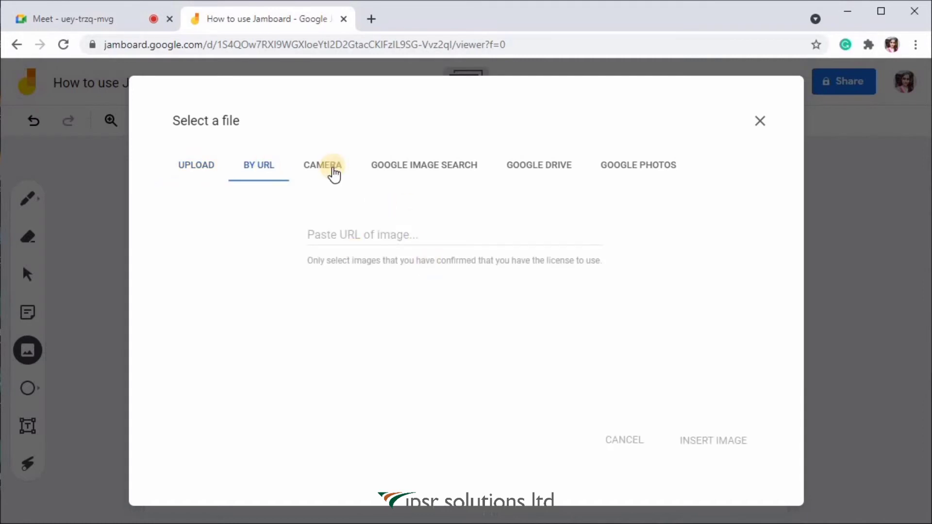
pyautogui.click(318, 174)
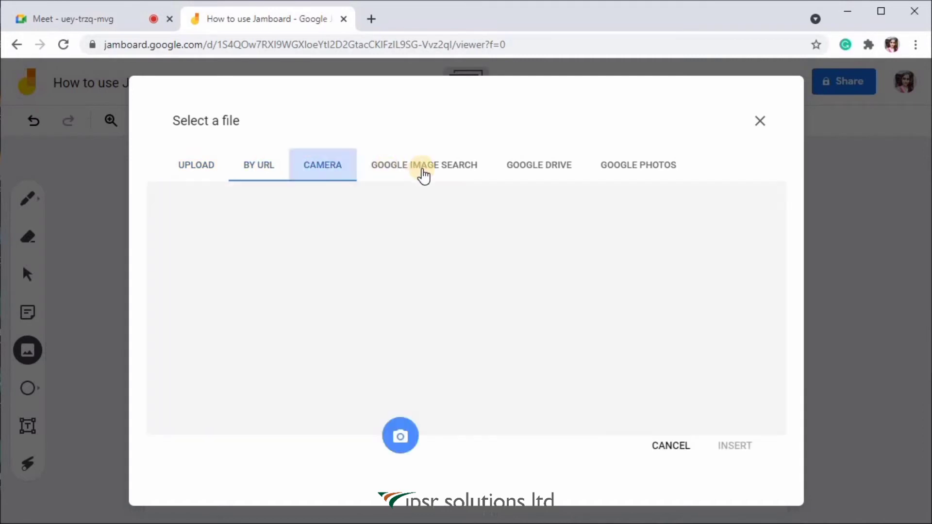
pyautogui.click(425, 173)
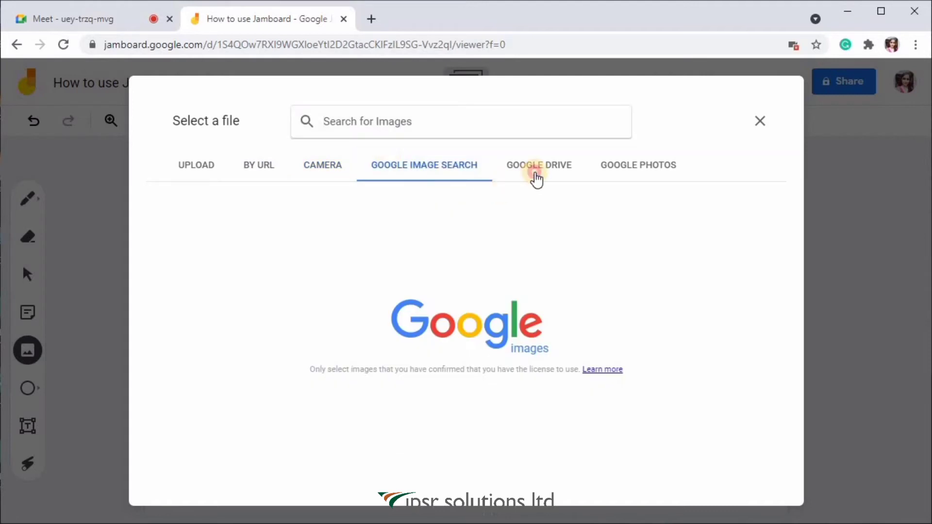
pyautogui.click(536, 176)
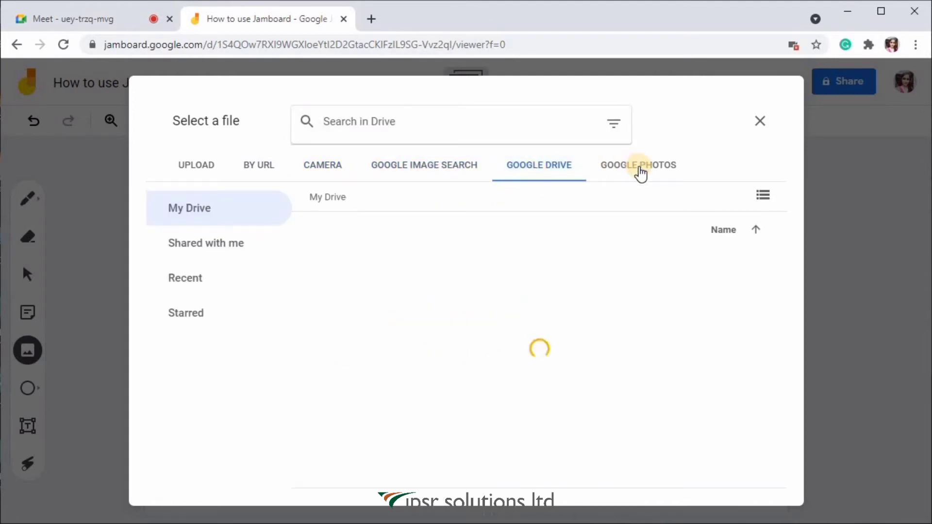
pyautogui.click(424, 165)
# Step: Search Google images for 'welcome' and insert the wooden WELCOME sign photo
pyautogui.click(422, 120)
pyautogui.write('we')
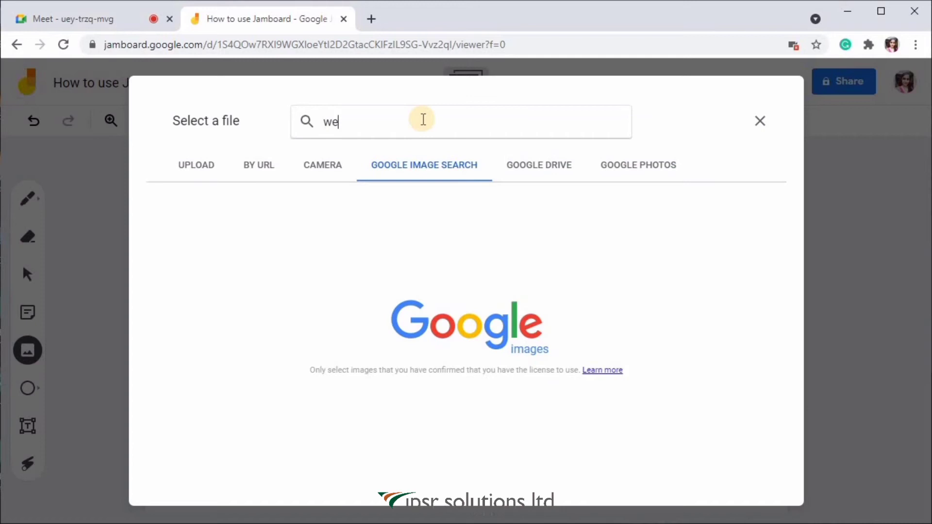
pyautogui.write('lcome')
pyautogui.press('Return')
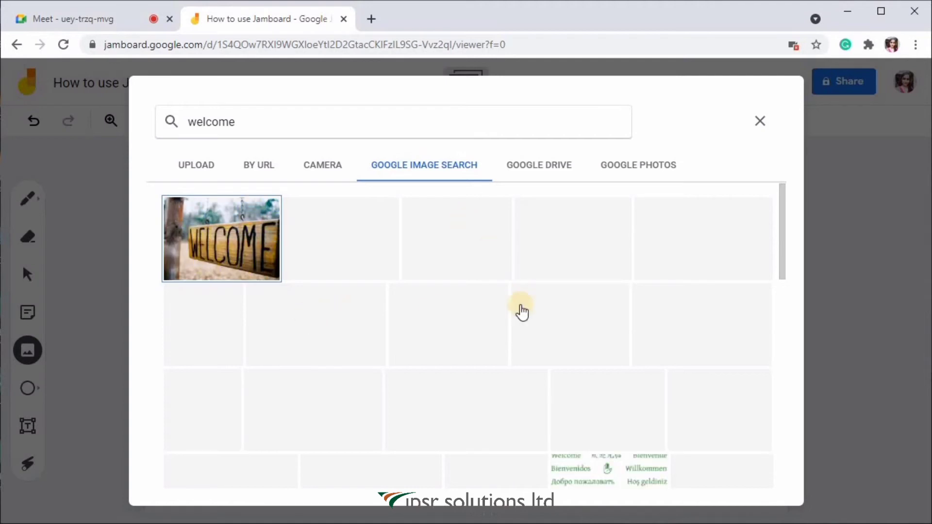
pyautogui.click(274, 246)
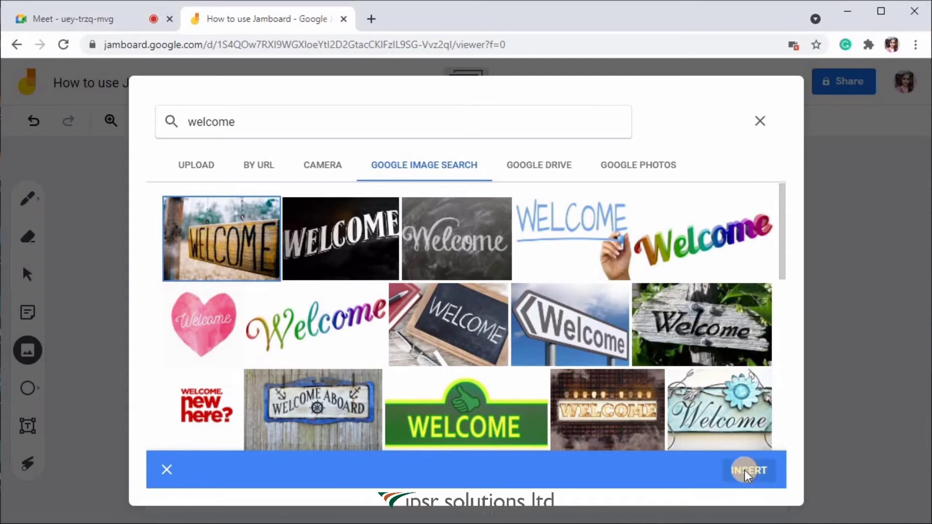
pyautogui.click(744, 469)
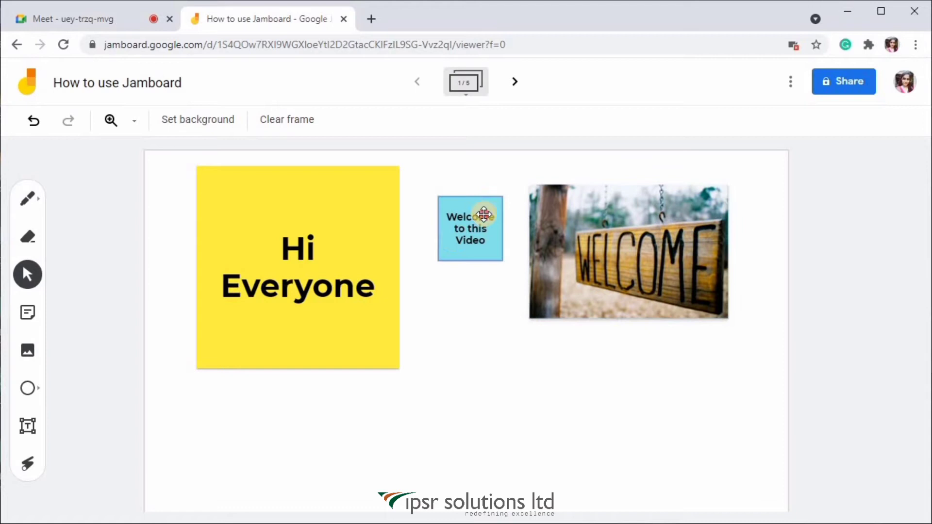
# Step: Tuck the blue note behind the WELCOME photo and enlarge the photo from its lower-left corner
pyautogui.moveTo(484, 214); pyautogui.dragTo(668, 265)
pyautogui.click(669, 266)
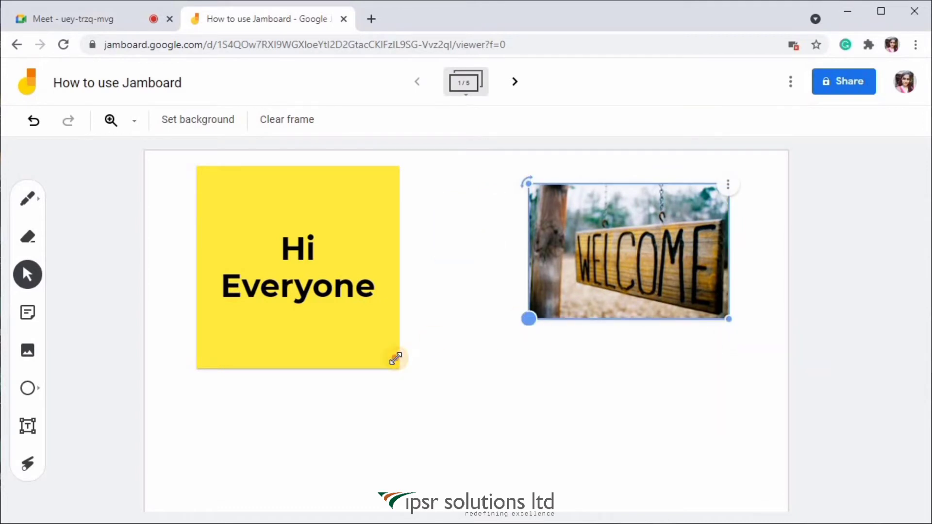
pyautogui.moveTo(529, 321); pyautogui.dragTo(539, 251)
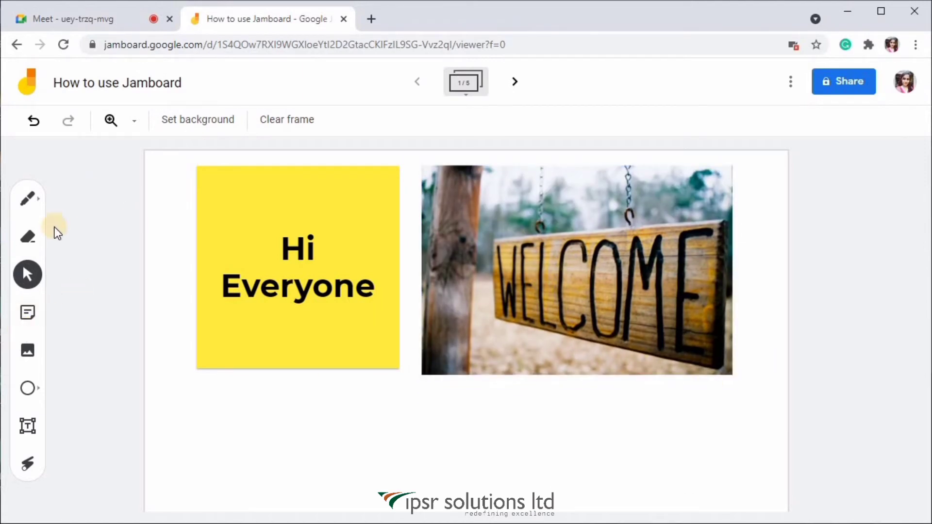
pyautogui.click(464, 259)
# Step: Shift the yellow 'Hi Everyone' note slightly to the left
pyautogui.click(27, 275)
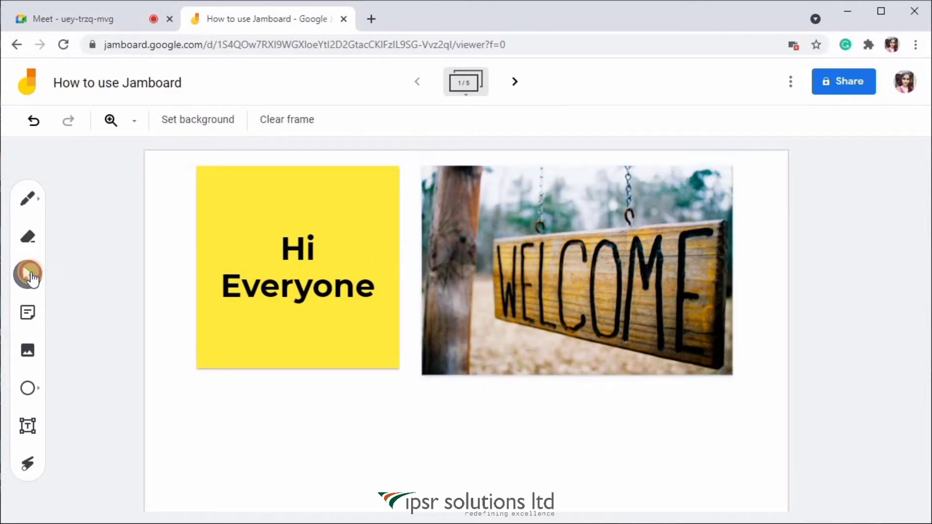
pyautogui.moveTo(218, 284); pyautogui.dragTo(204, 288)
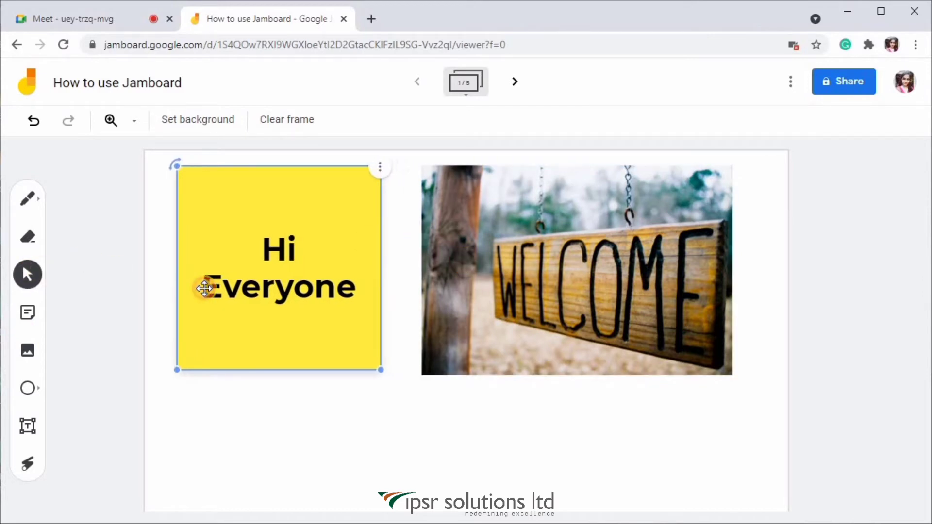
pyautogui.click(410, 304)
pyautogui.click(28, 363)
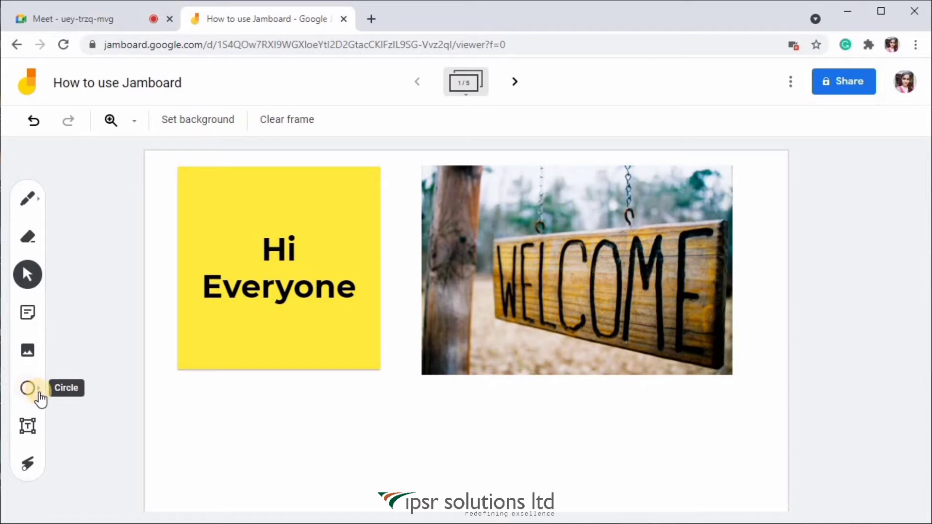
# Step: Draw a rectangle in the lower part of the frame
pyautogui.click(29, 388)
pyautogui.click(40, 391)
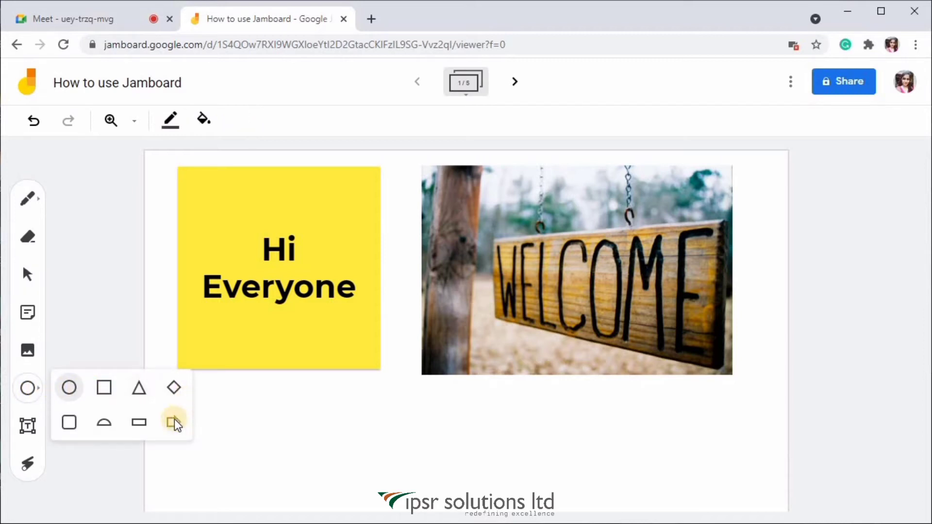
pyautogui.click(104, 388)
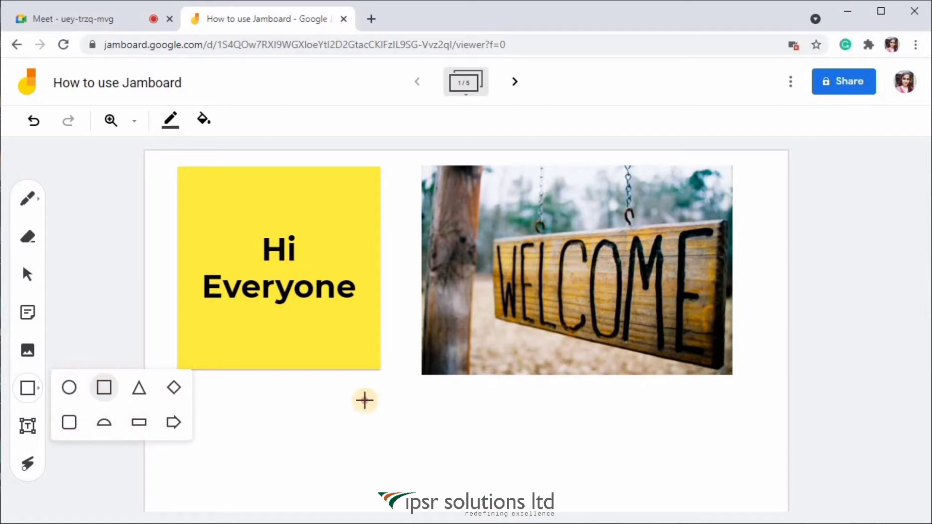
pyautogui.moveTo(365, 399); pyautogui.dragTo(493, 466)
# Step: Draw an ellipse left of the rectangle and make it taller and wider
pyautogui.click(34, 395)
pyautogui.click(29, 394)
pyautogui.click(66, 388)
pyautogui.moveTo(296, 472)
pyautogui.mouseDown()
pyautogui.moveTo(221, 406)
pyautogui.moveTo(257, 390)
pyautogui.mouseUp()
pyautogui.moveTo(221, 430); pyautogui.dragTo(206, 429)
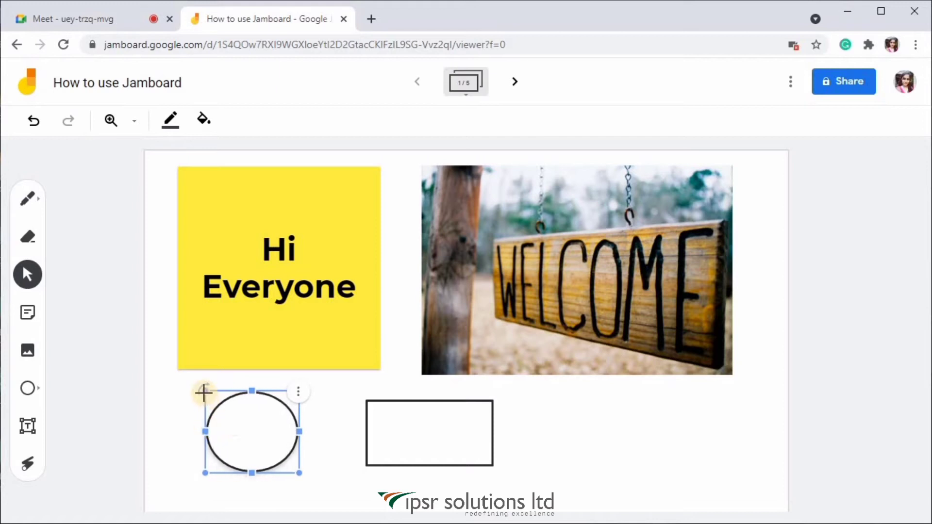
pyautogui.click(298, 392)
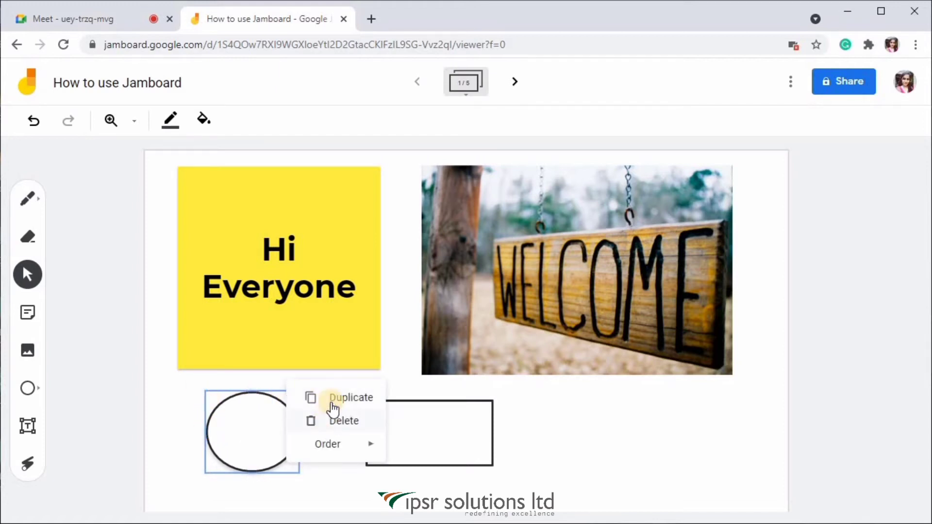
pyautogui.click(199, 412)
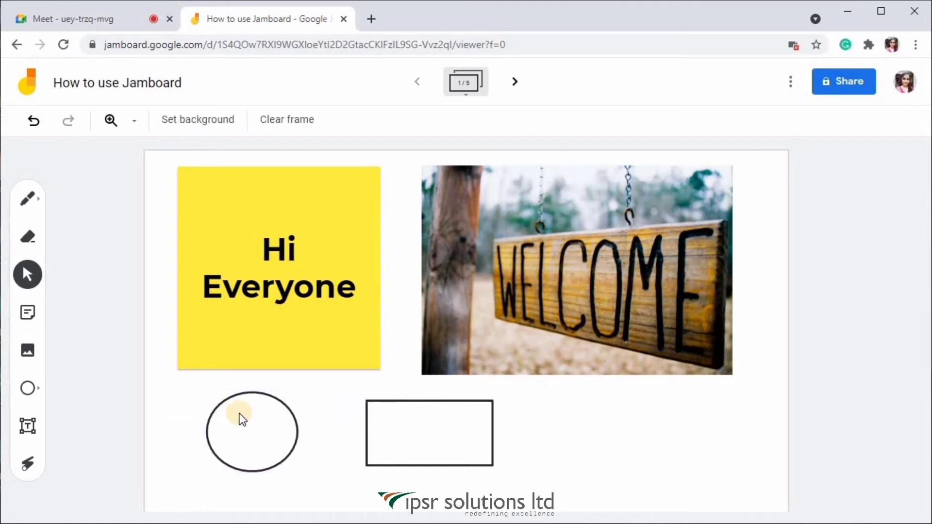
pyautogui.click(241, 415)
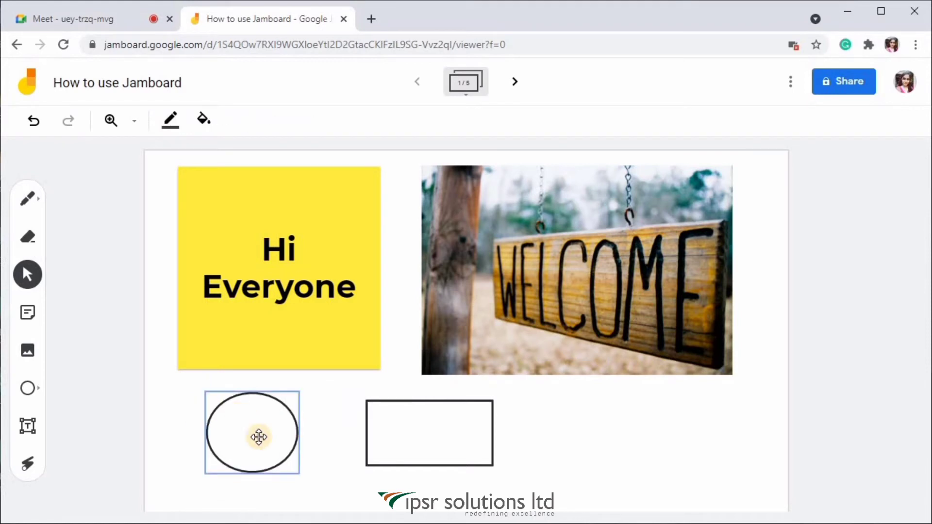
# Step: Give the ellipse a green outline and a light green fill
pyautogui.click(170, 121)
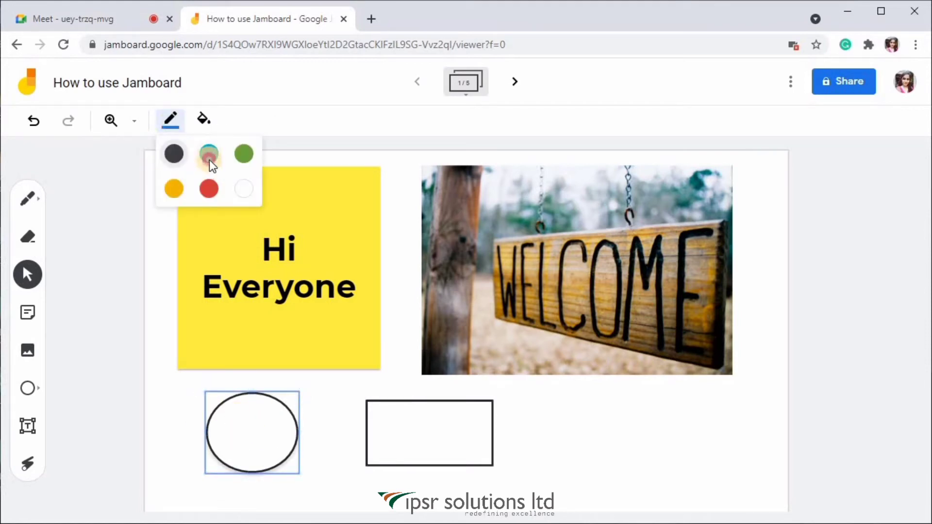
pyautogui.click(209, 158)
pyautogui.click(172, 120)
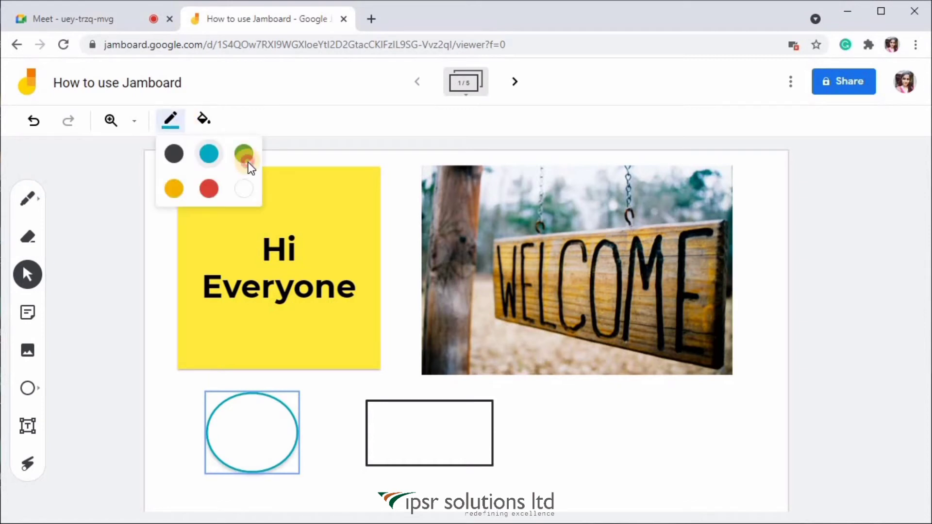
pyautogui.click(245, 156)
pyautogui.click(211, 132)
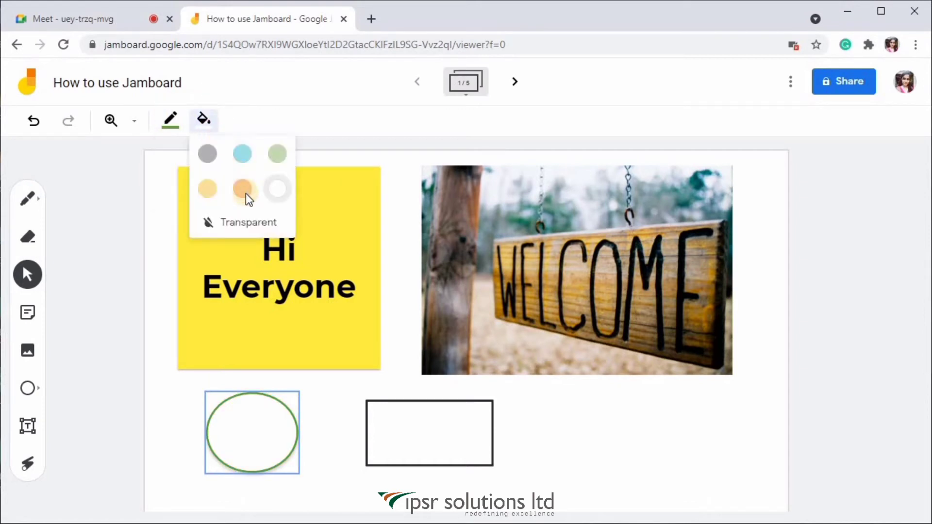
pyautogui.click(246, 192)
pyautogui.click(197, 121)
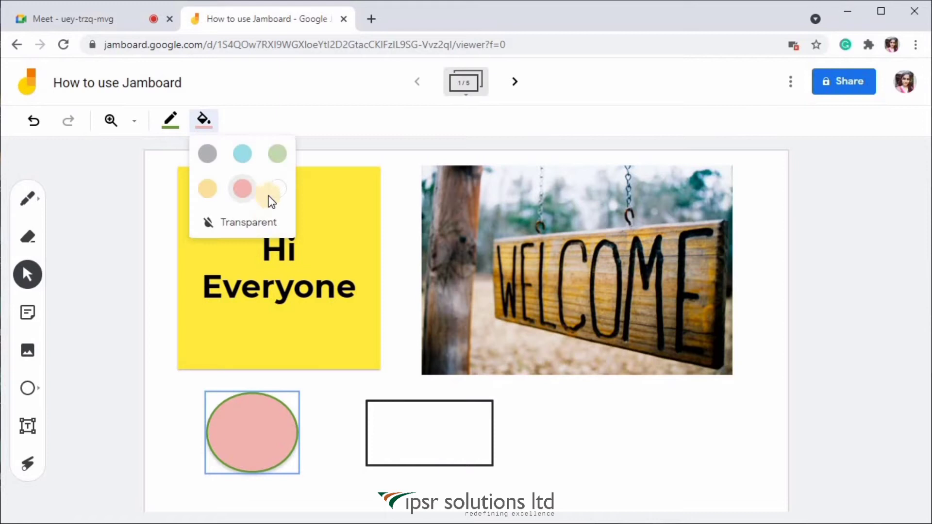
pyautogui.click(284, 155)
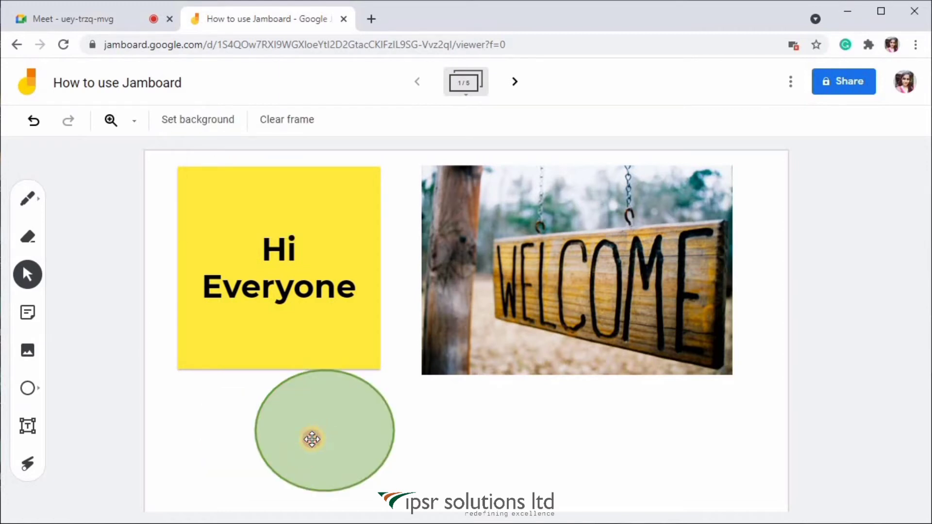
# Step: Move the ellipse under the sticky note and add a JAMBOARD text box centred inside it
pyautogui.moveTo(310, 438); pyautogui.dragTo(278, 449)
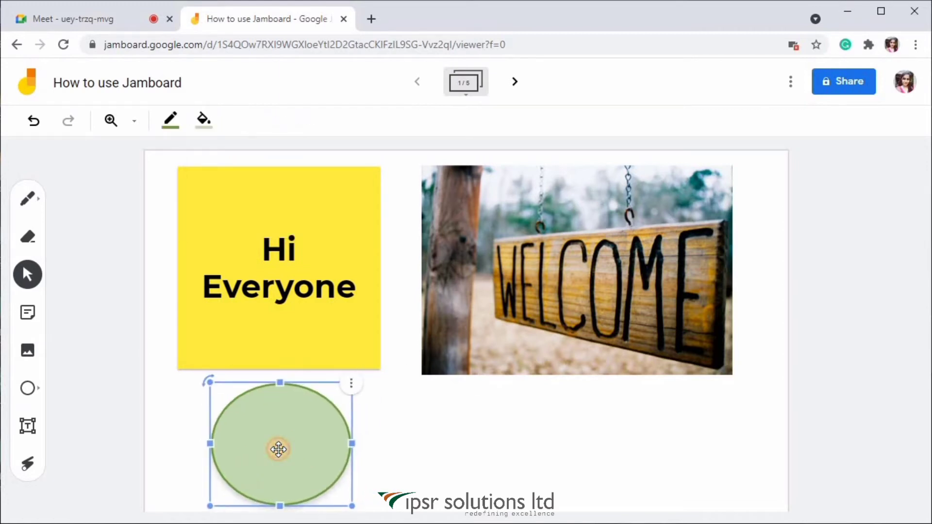
pyautogui.click(28, 426)
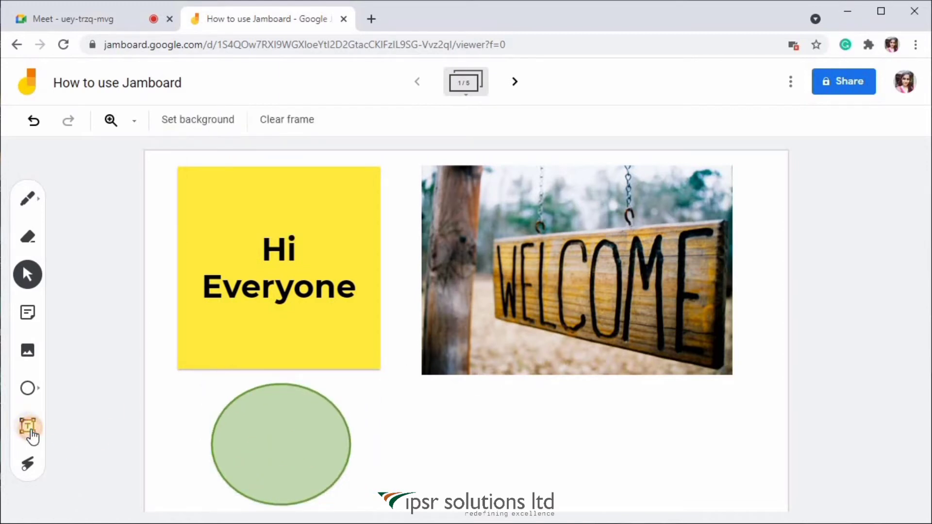
pyautogui.click(239, 450)
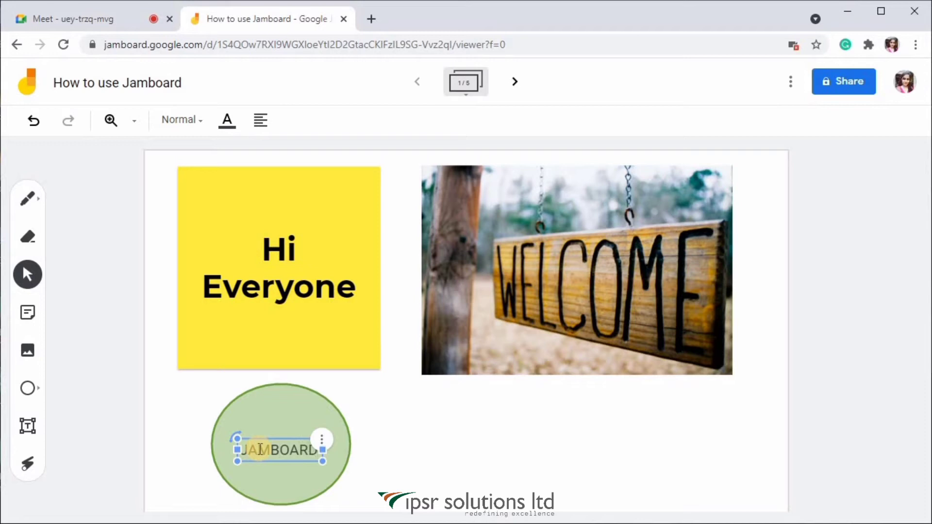
pyautogui.click(466, 450)
pyautogui.click(285, 441)
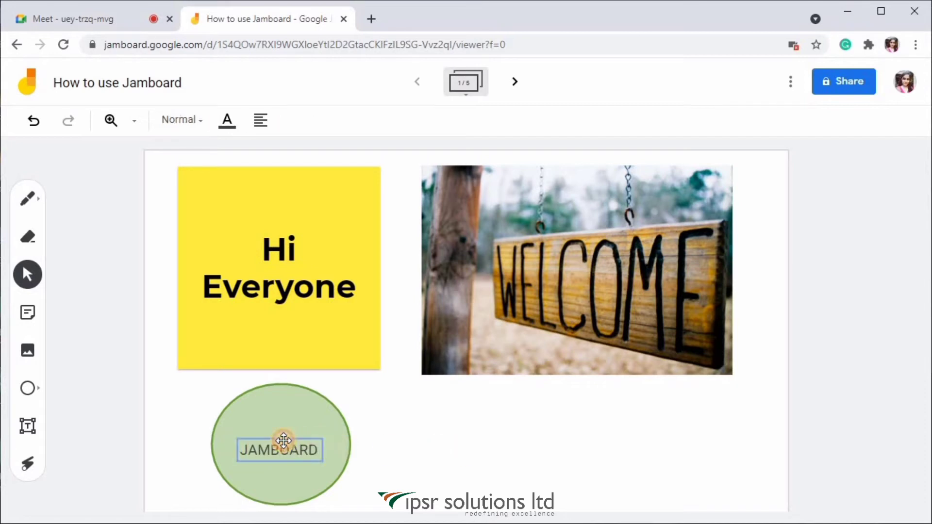
pyautogui.moveTo(237, 466); pyautogui.dragTo(219, 484)
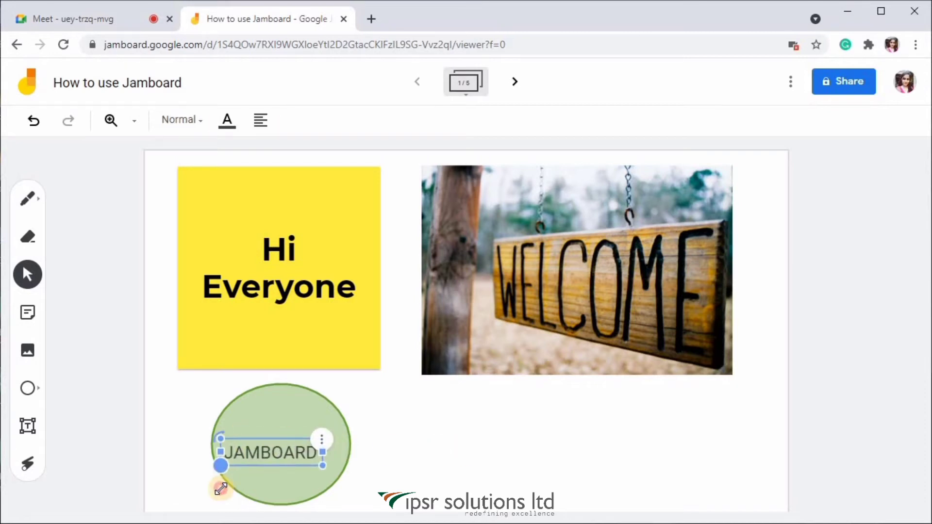
pyautogui.moveTo(267, 453); pyautogui.dragTo(280, 443)
# Step: Set the JAMBOARD text to the Subtitle style
pyautogui.click(179, 123)
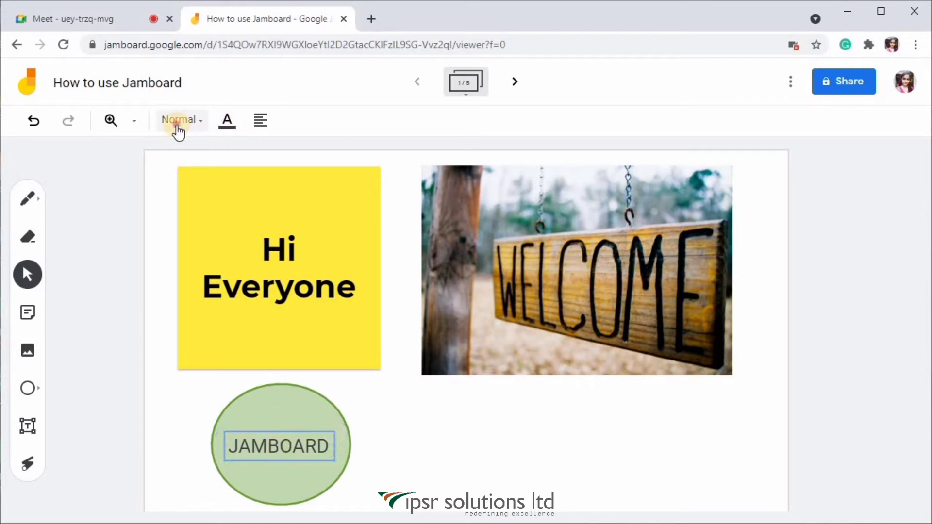
pyautogui.click(252, 154)
pyautogui.click(174, 124)
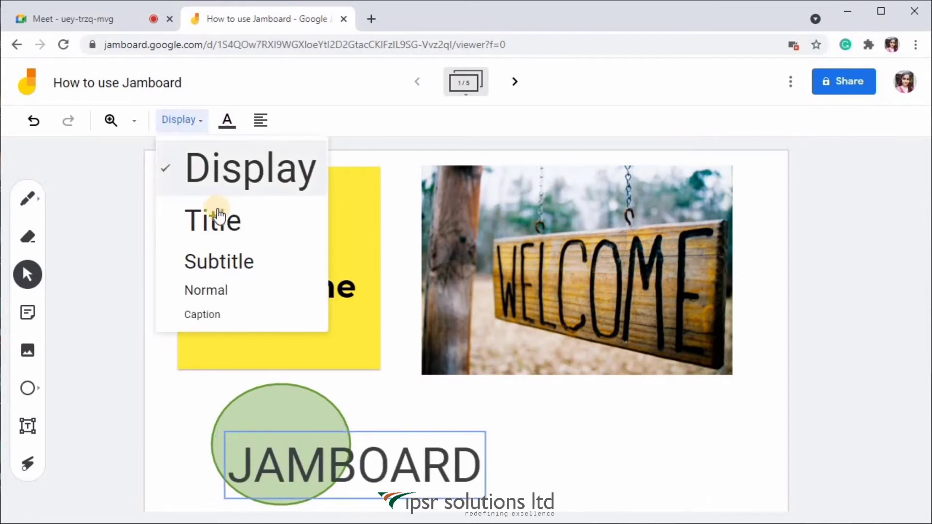
pyautogui.click(221, 220)
pyautogui.click(173, 121)
pyautogui.click(236, 275)
# Step: Colour the JAMBOARD text red and centre-align it
pyautogui.click(226, 125)
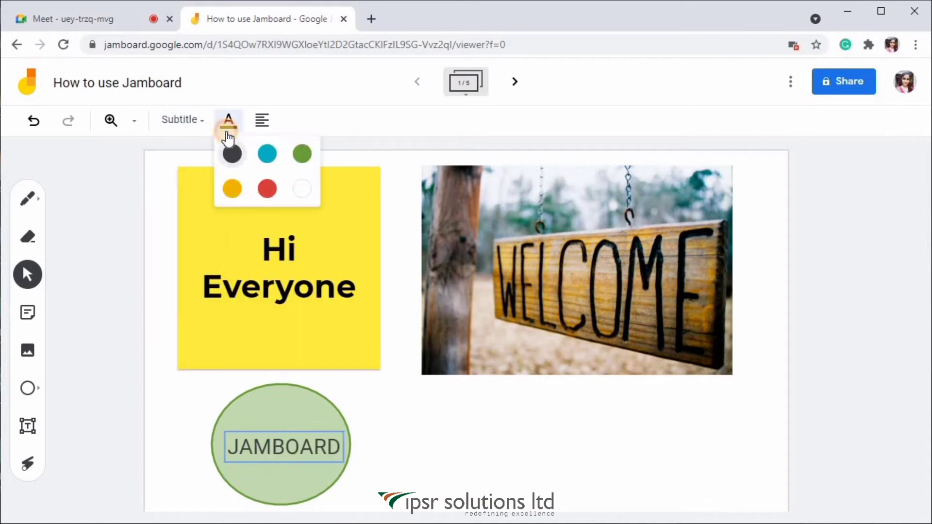
pyautogui.click(267, 154)
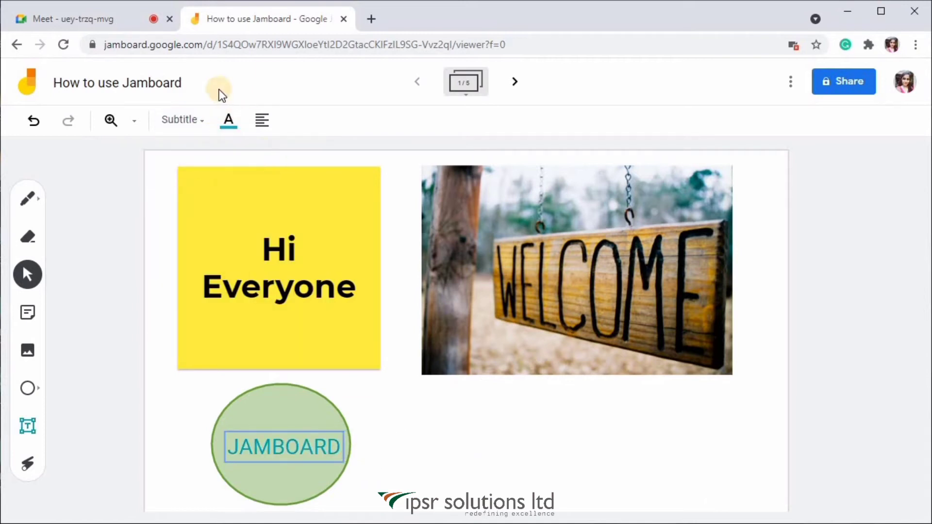
pyautogui.click(230, 125)
pyautogui.click(232, 190)
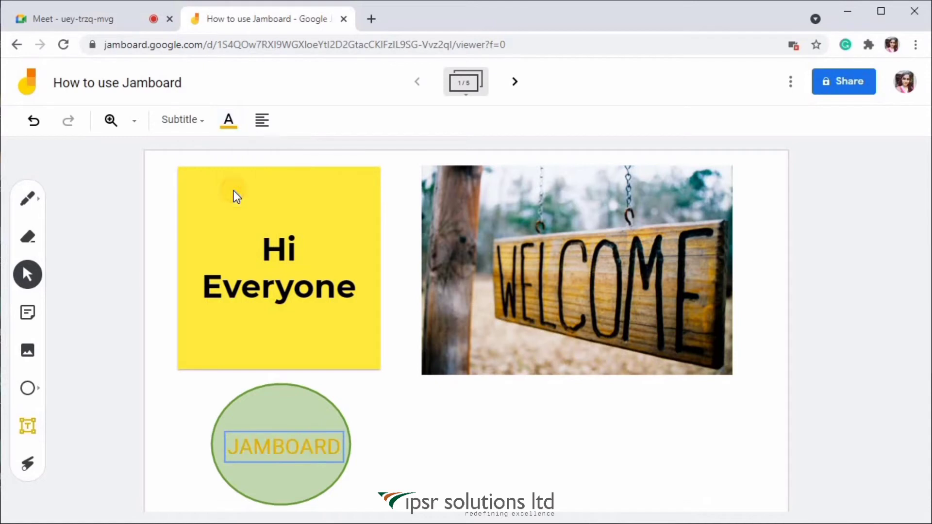
pyautogui.click(237, 125)
pyautogui.click(264, 190)
pyautogui.click(259, 124)
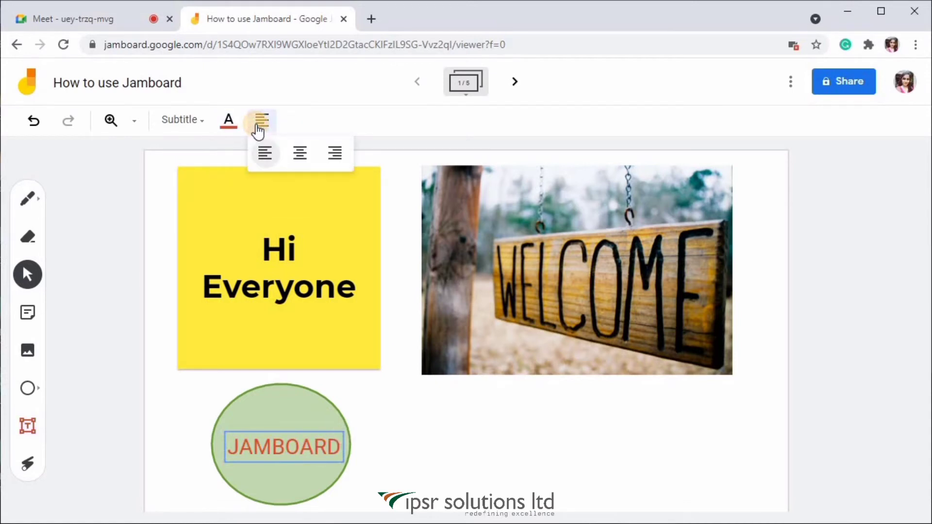
pyautogui.click(305, 153)
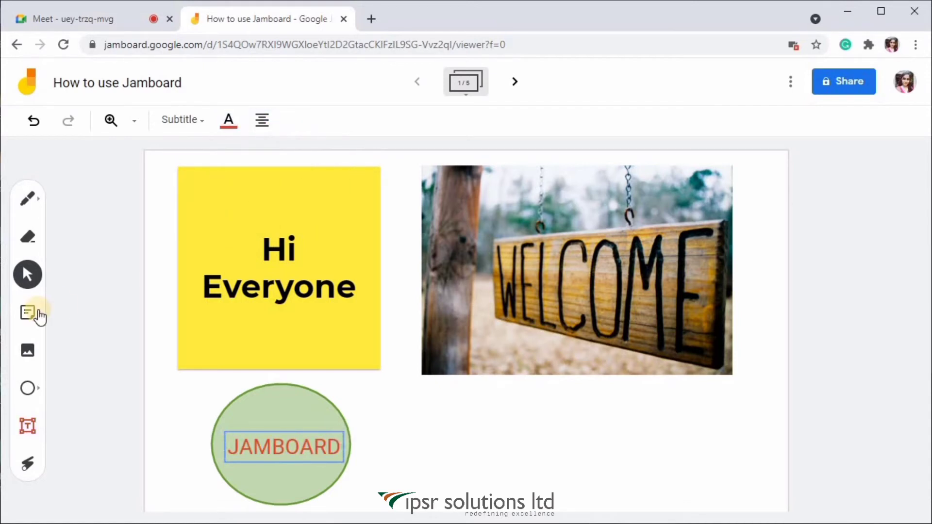
# Step: Sweep laser trails around Hi Everyone, the WELCOME picture and the JAMBOARD circle
pyautogui.click(28, 463)
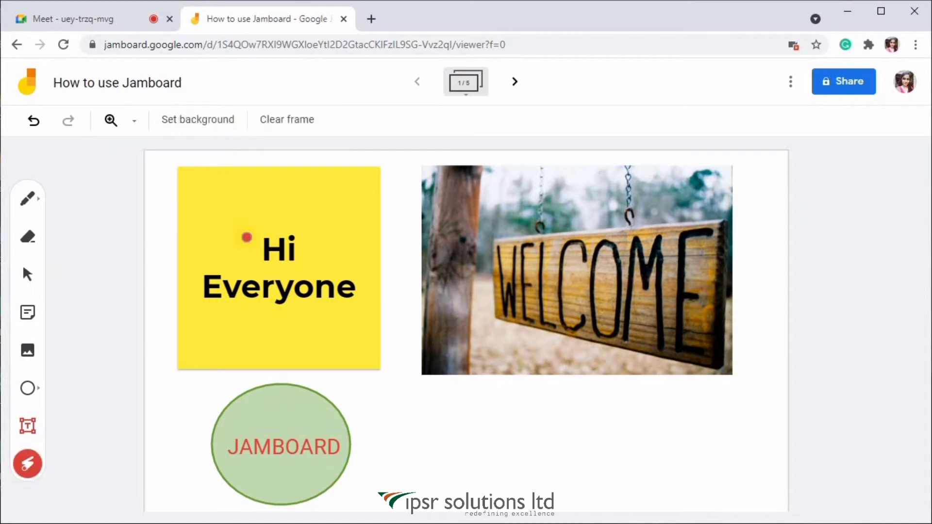
pyautogui.moveTo(323, 167); pyautogui.dragTo(289, 306)
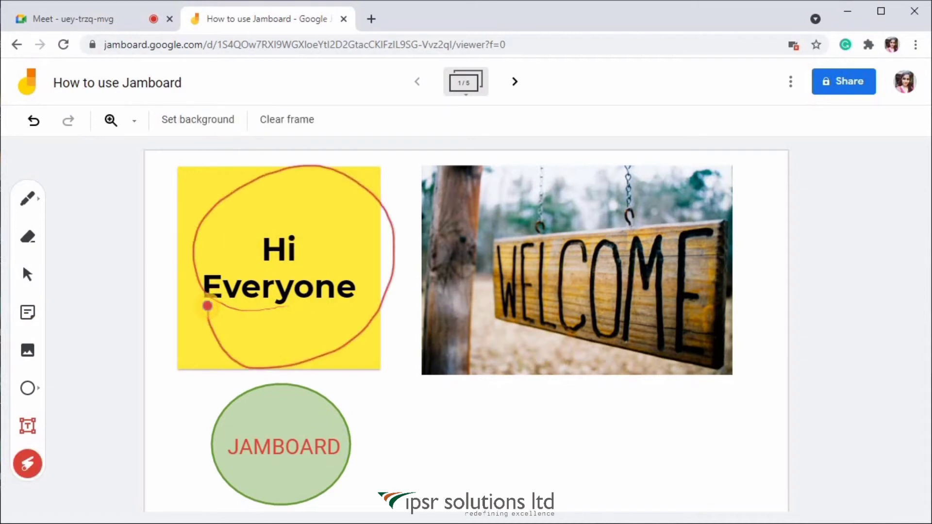
pyautogui.moveTo(179, 276); pyautogui.dragTo(391, 262)
pyautogui.moveTo(334, 456); pyautogui.dragTo(653, 432)
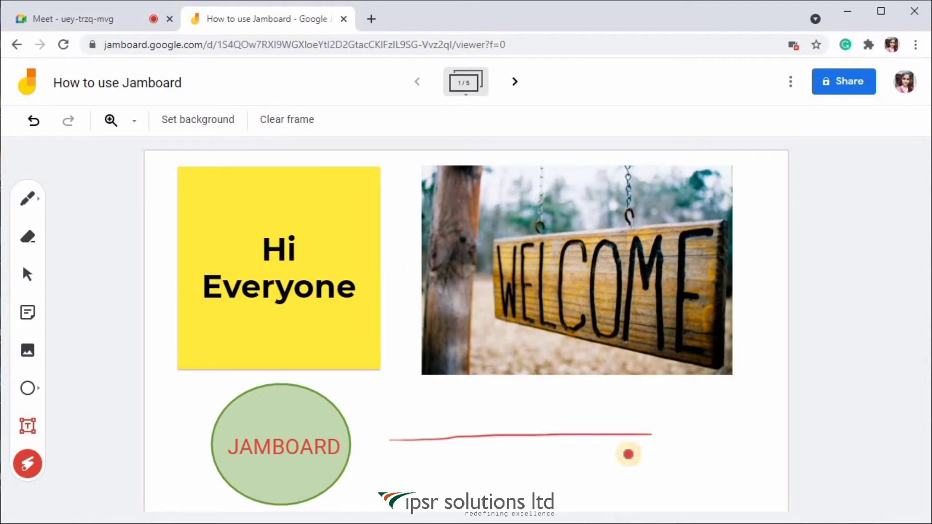
pyautogui.moveTo(382, 441)
pyautogui.mouseDown()
pyautogui.moveTo(505, 381)
pyautogui.moveTo(509, 474)
pyautogui.moveTo(499, 448)
pyautogui.mouseUp()
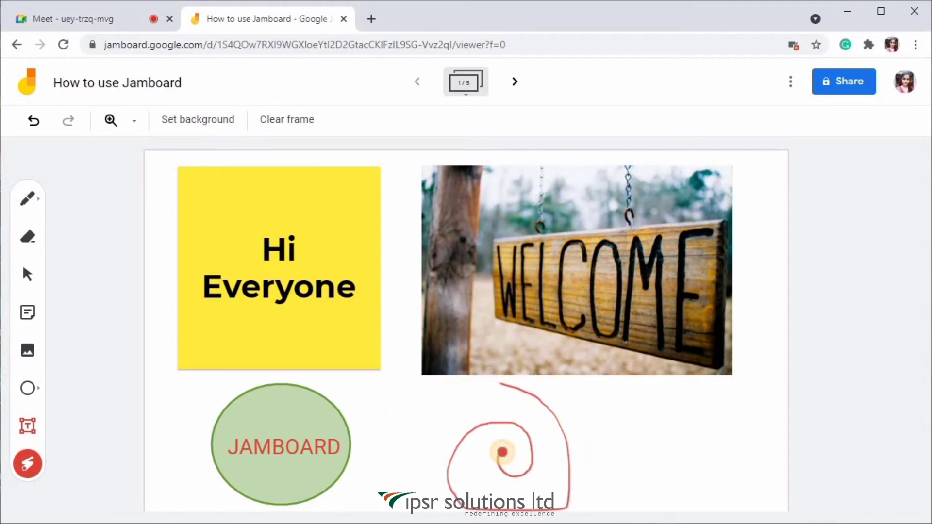
pyautogui.moveTo(320, 446)
pyautogui.mouseDown()
pyautogui.moveTo(307, 490)
pyautogui.moveTo(349, 443)
pyautogui.moveTo(239, 473)
pyautogui.moveTo(277, 457)
pyautogui.mouseUp()
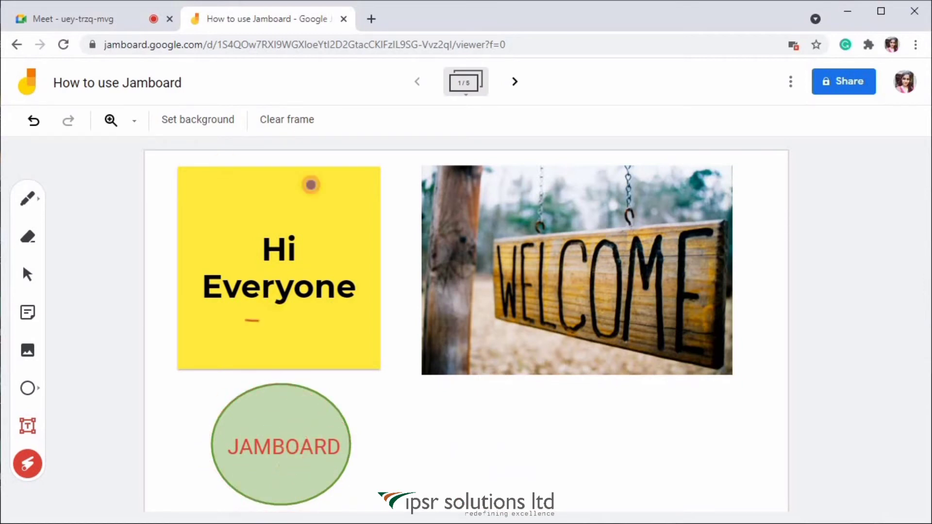
pyautogui.moveTo(257, 320); pyautogui.dragTo(302, 270)
pyautogui.moveTo(206, 311); pyautogui.dragTo(359, 312)
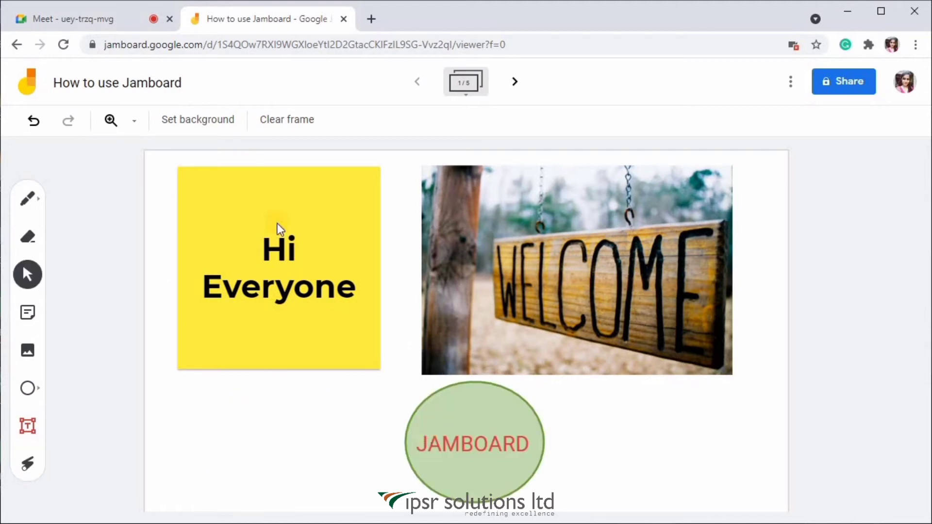
# Step: Clear the frame and give it a Dots background
pyautogui.click(281, 125)
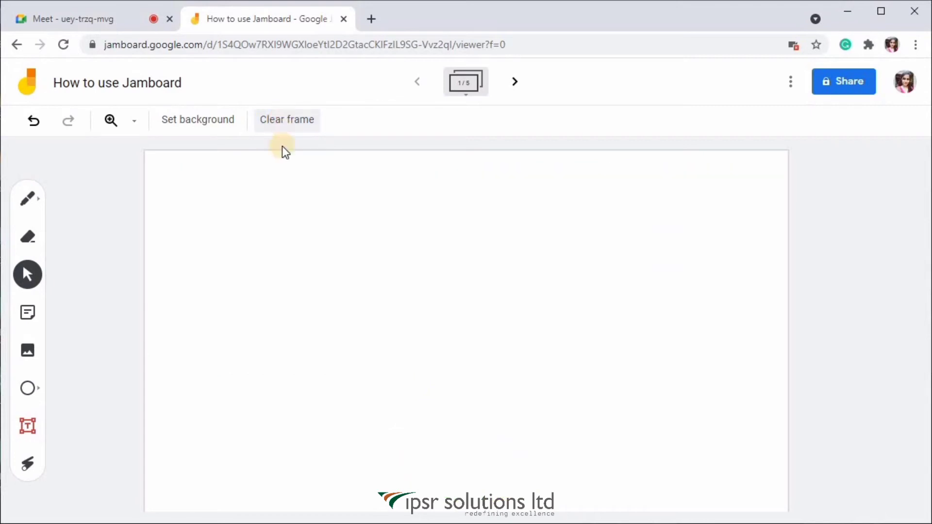
pyautogui.click(225, 126)
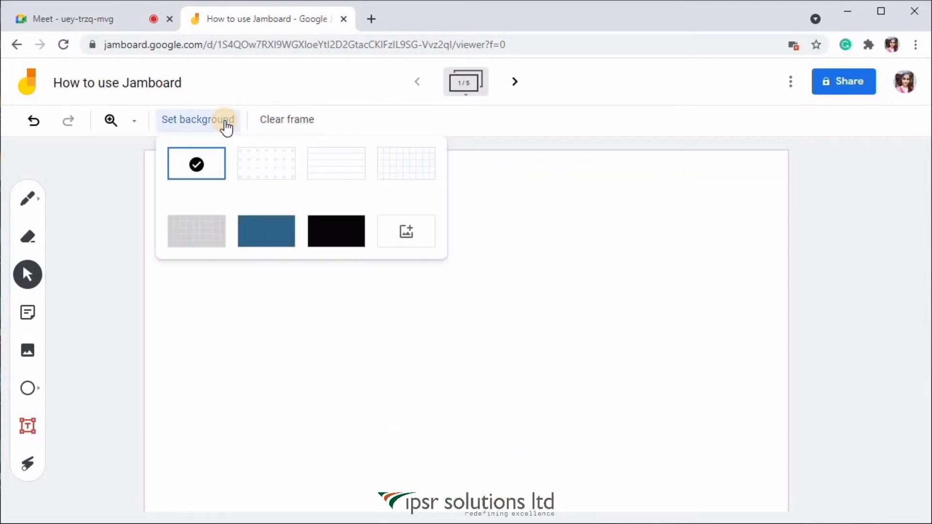
pyautogui.click(264, 171)
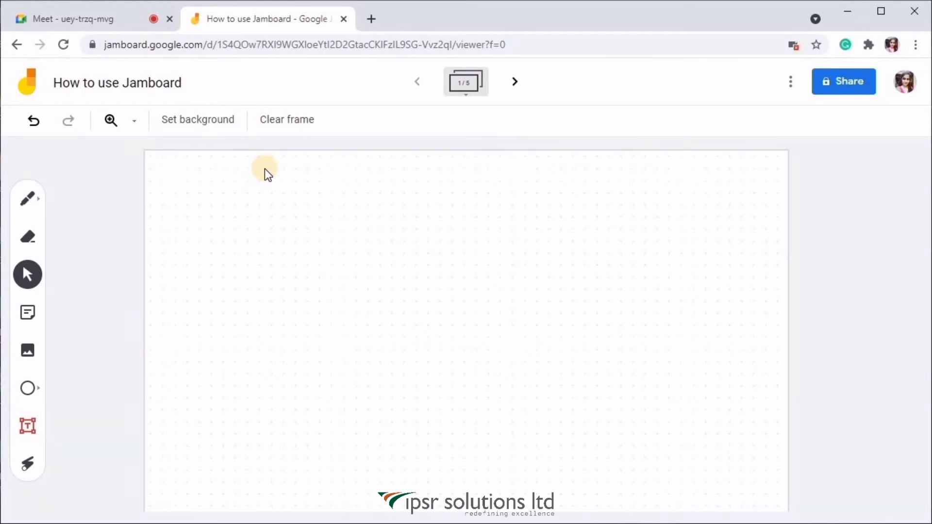
# Step: Draw four vertical pen lines and one horizontal line with the pen
pyautogui.press('p')
pyautogui.moveTo(244, 183); pyautogui.dragTo(255, 313)
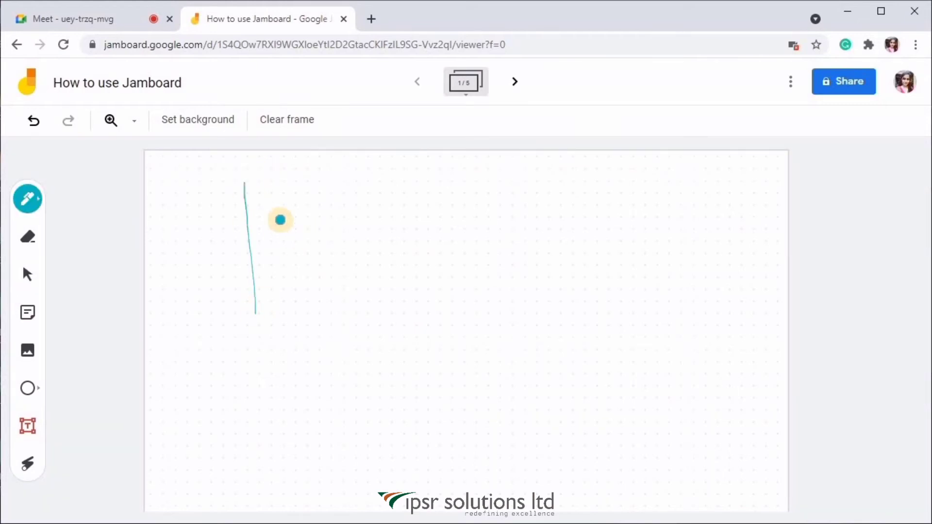
pyautogui.moveTo(312, 186); pyautogui.dragTo(326, 315)
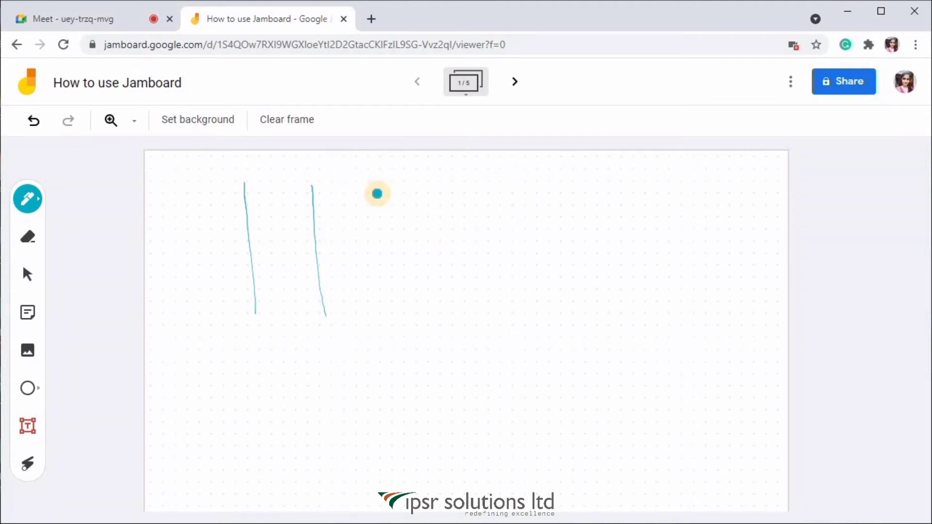
pyautogui.moveTo(393, 193); pyautogui.dragTo(397, 307)
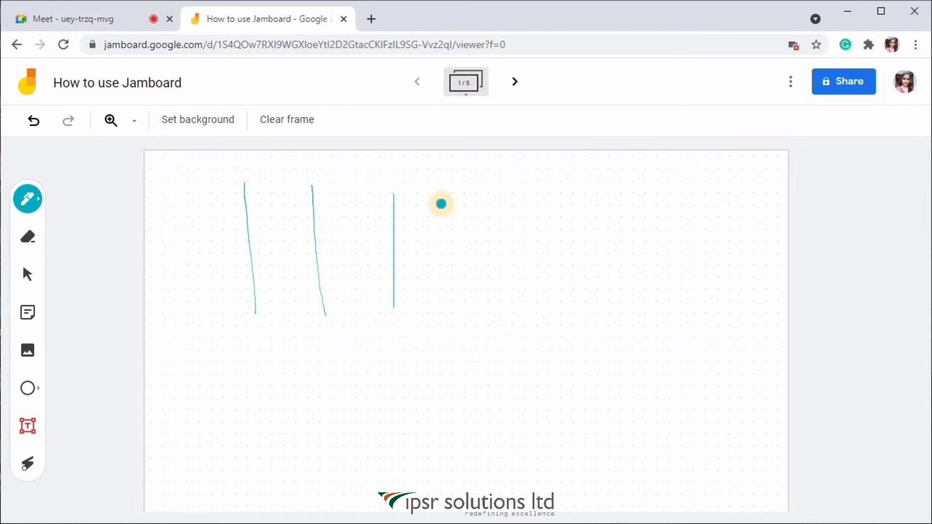
pyautogui.moveTo(441, 194); pyautogui.dragTo(442, 329)
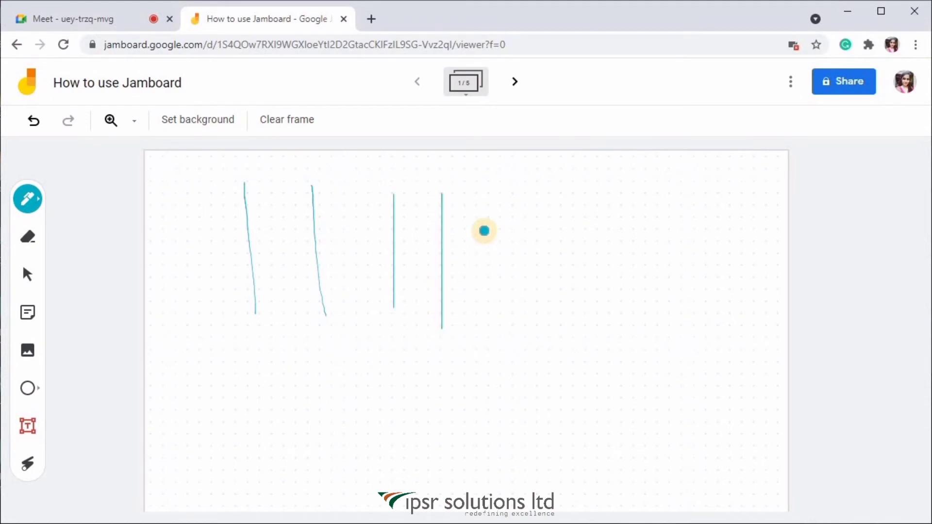
pyautogui.moveTo(485, 230)
pyautogui.mouseDown()
pyautogui.moveTo(619, 220)
pyautogui.moveTo(621, 232)
pyautogui.mouseUp()
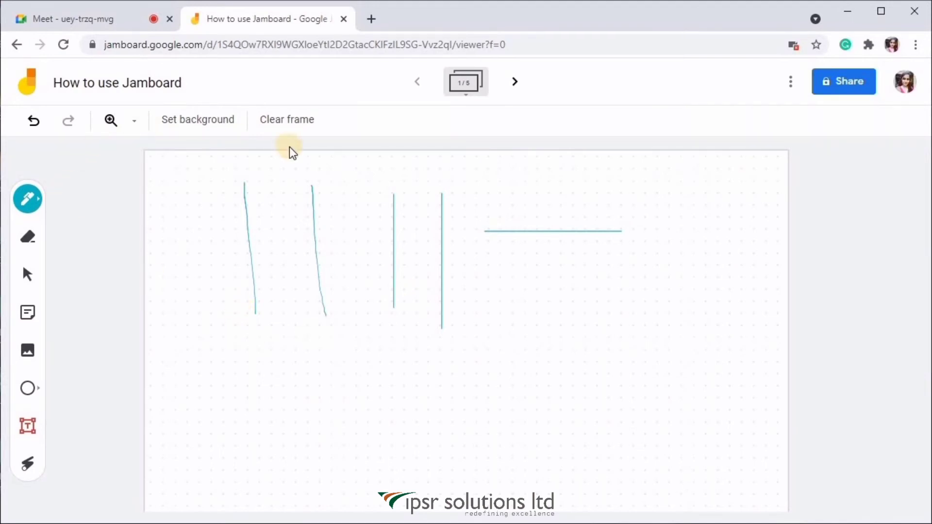
# Step: Clear the frame and draw a wide white-filled rectangle near the top
pyautogui.click(301, 139)
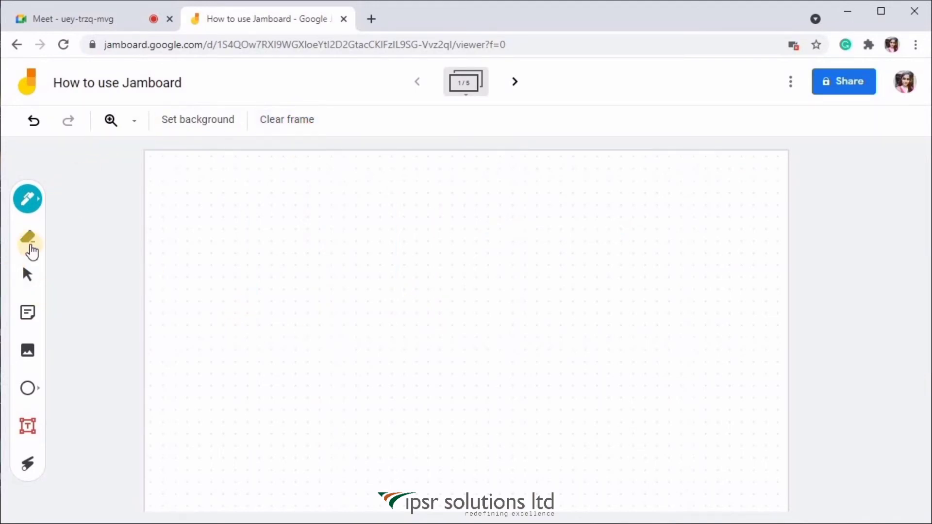
pyautogui.click(34, 392)
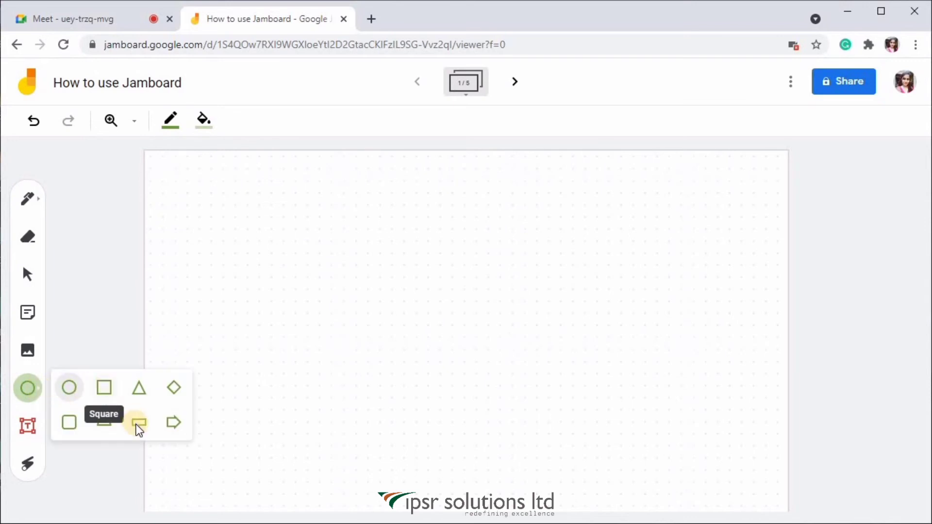
pyautogui.click(139, 422)
pyautogui.moveTo(212, 169); pyautogui.dragTo(694, 254)
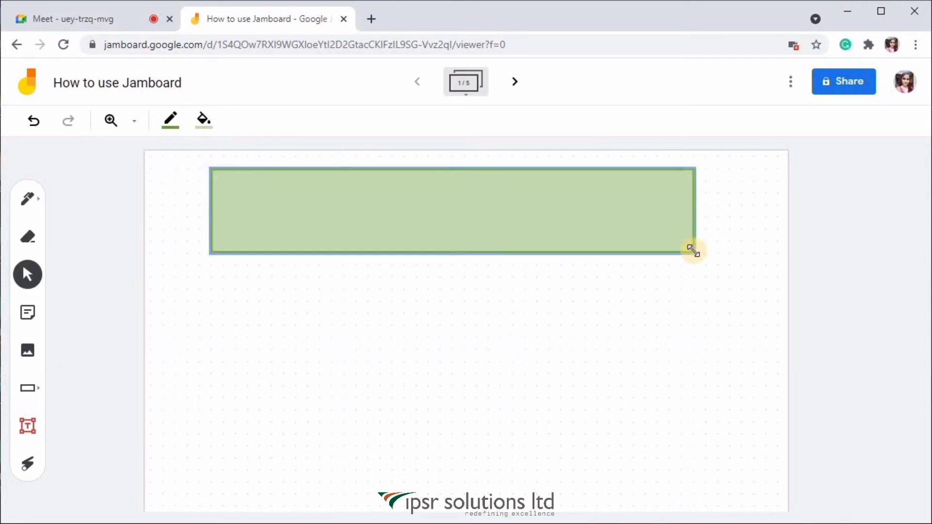
pyautogui.moveTo(695, 207); pyautogui.dragTo(719, 208)
pyautogui.click(203, 118)
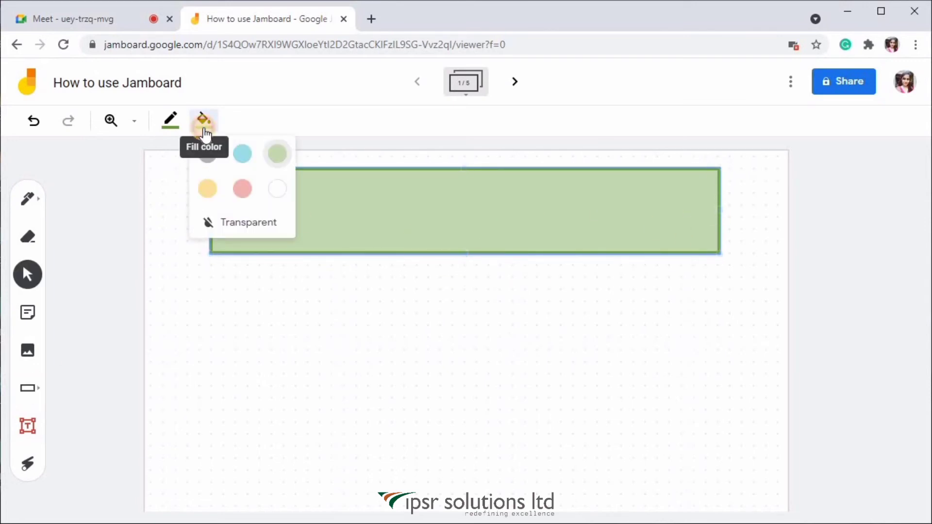
pyautogui.click(277, 187)
pyautogui.click(206, 296)
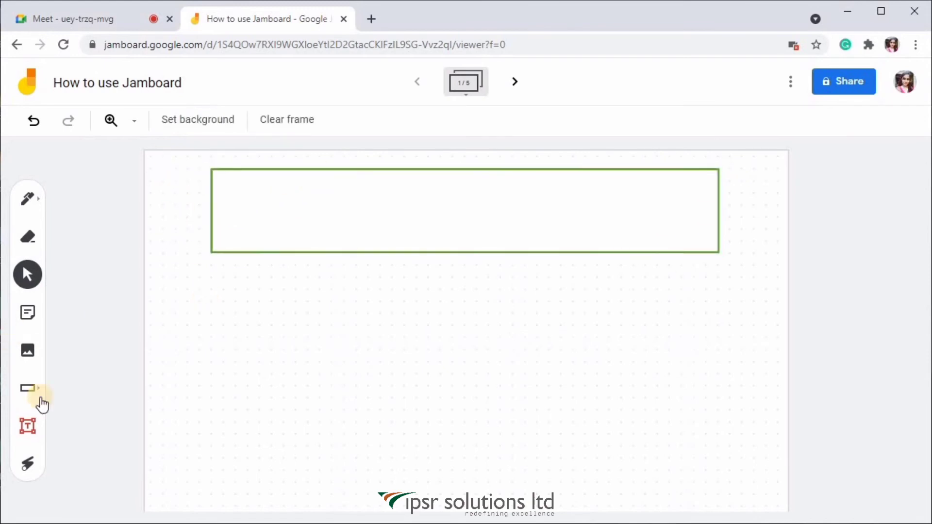
# Step: Add a text box reading 'How to Use Google Jamboard' inside the rectangle
pyautogui.click(28, 426)
pyautogui.click(315, 211)
pyautogui.write('H')
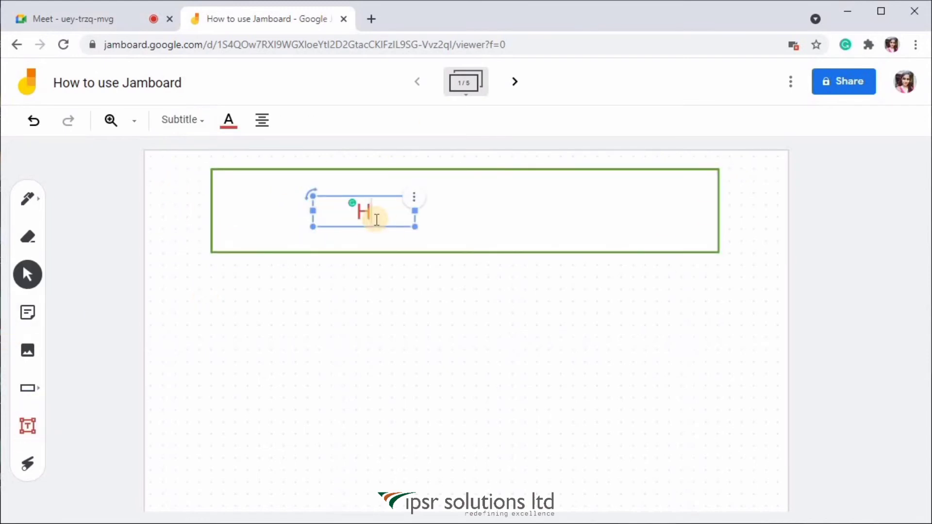
pyautogui.write('ow to Use Google Ja')
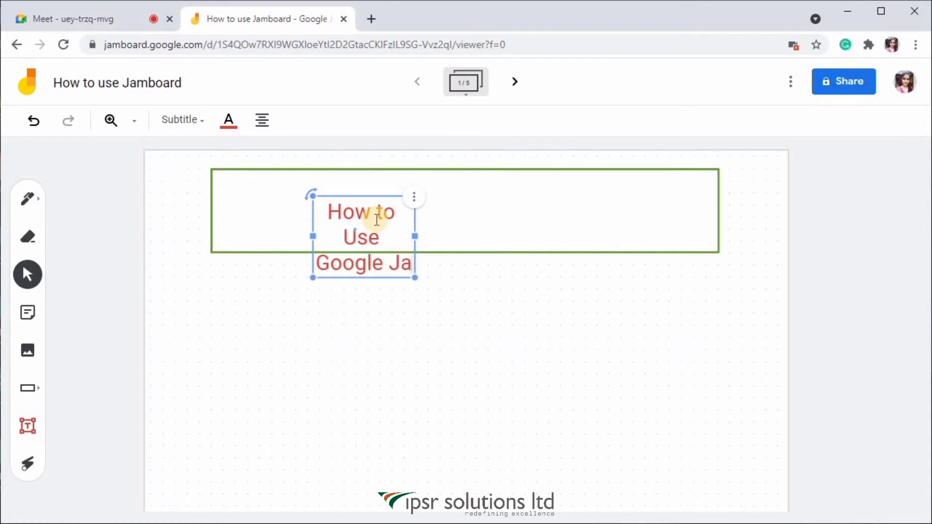
pyautogui.write('mboard')
pyautogui.moveTo(416, 260); pyautogui.dragTo(665, 212)
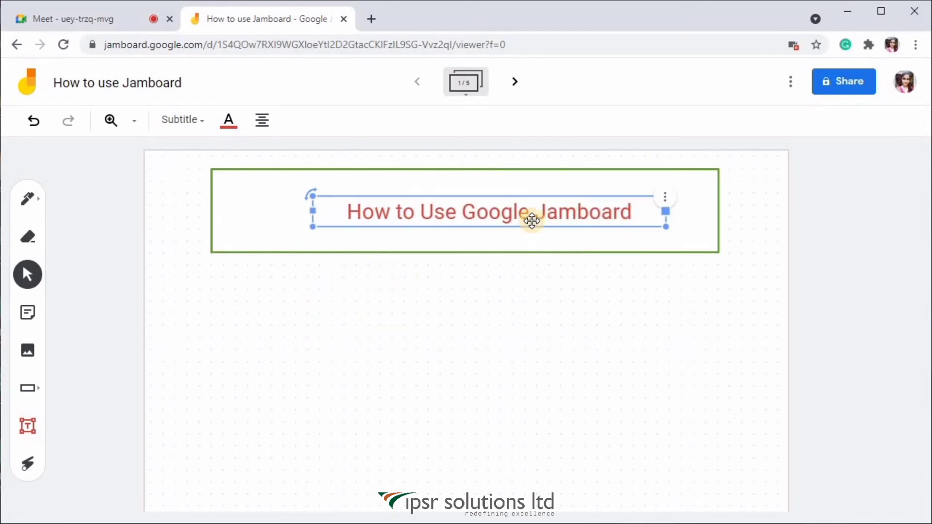
pyautogui.moveTo(455, 214); pyautogui.dragTo(434, 211)
# Step: Set the title to Display style and resize it to sit centred in the box
pyautogui.click(182, 120)
pyautogui.click(218, 183)
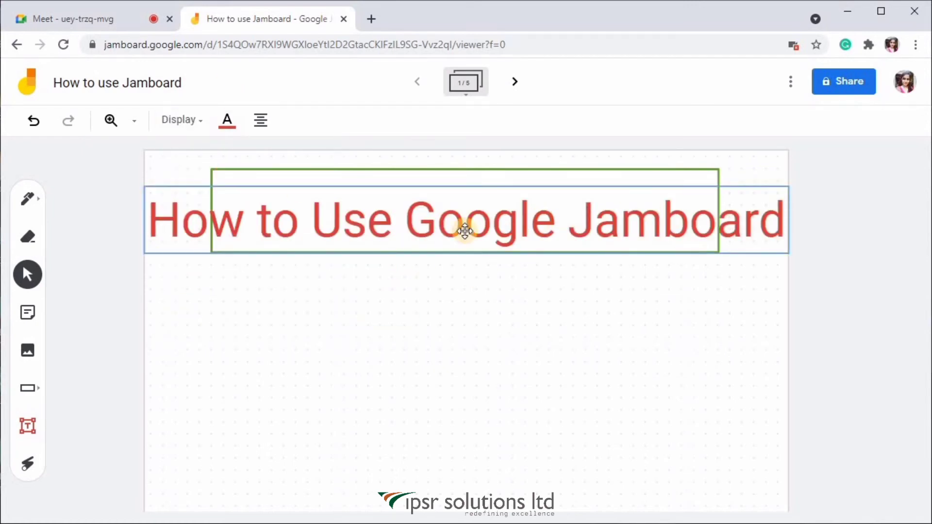
pyautogui.moveTo(145, 253); pyautogui.dragTo(270, 241)
pyautogui.moveTo(478, 235); pyautogui.dragTo(420, 235)
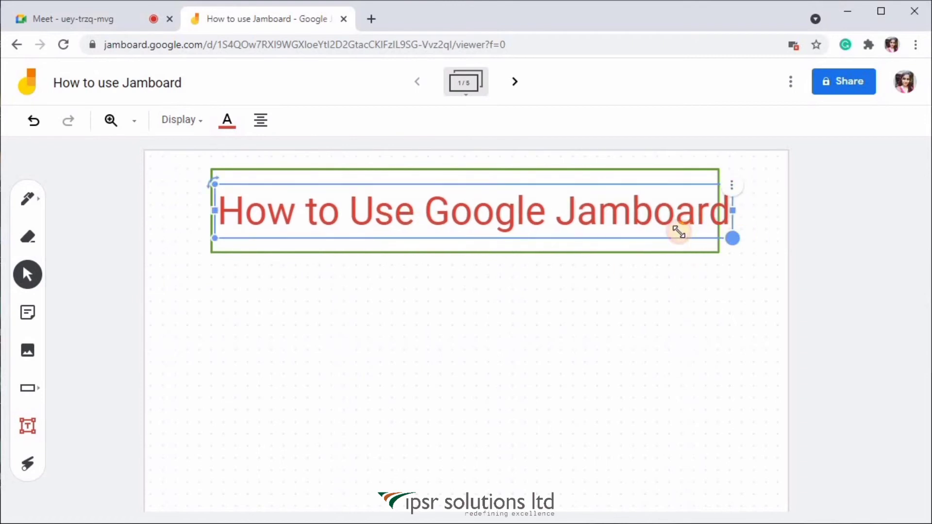
pyautogui.moveTo(679, 232); pyautogui.dragTo(640, 229)
pyautogui.moveTo(441, 216); pyautogui.dragTo(472, 222)
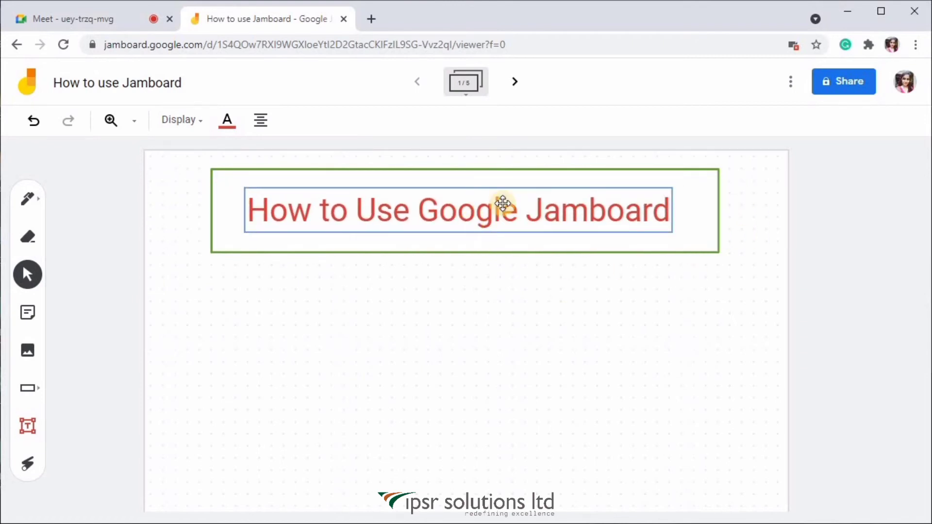
# Step: In Meet, choose Present now > A tab, pick the Jamboard tab and share it
pyautogui.click(77, 18)
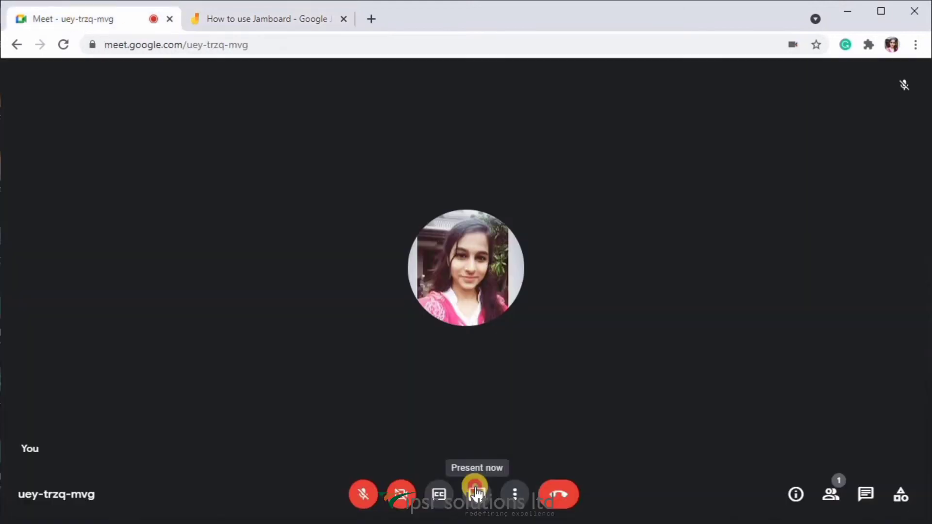
pyautogui.click(477, 494)
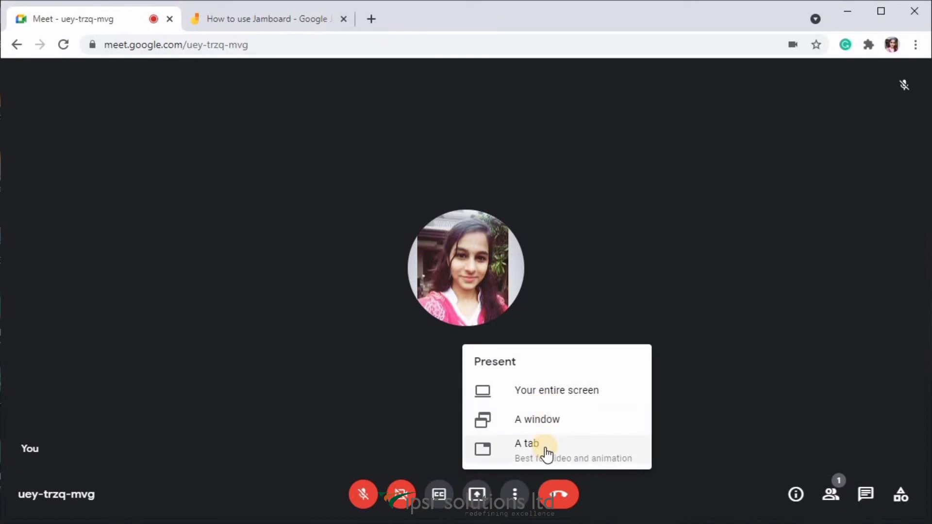
pyautogui.click(594, 451)
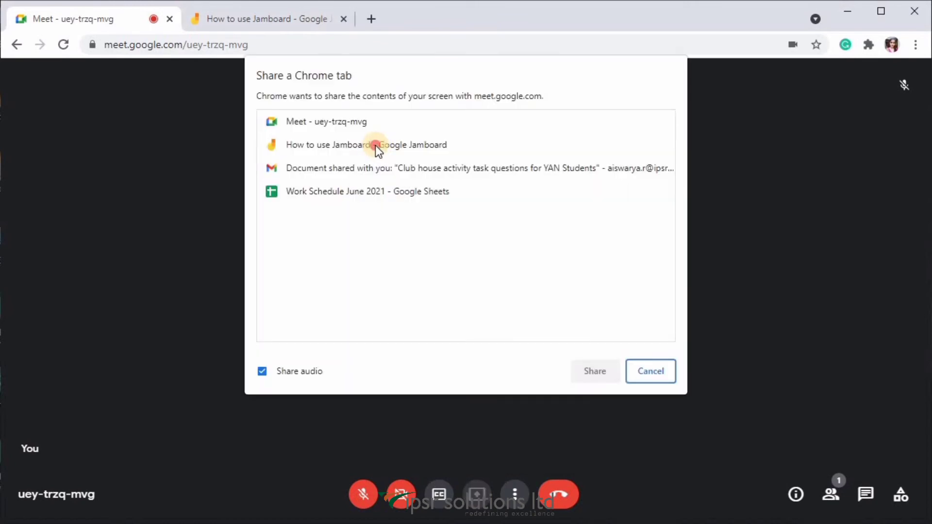
pyautogui.click(375, 145)
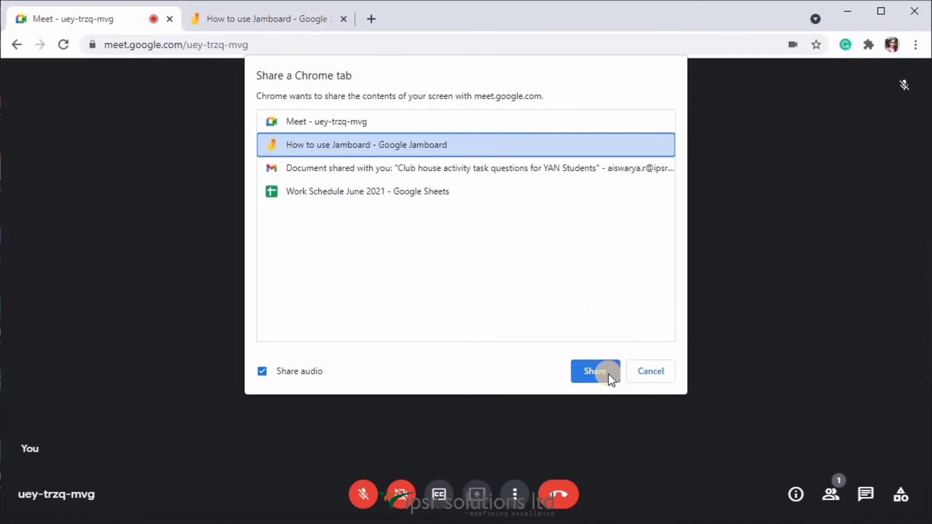
pyautogui.click(607, 373)
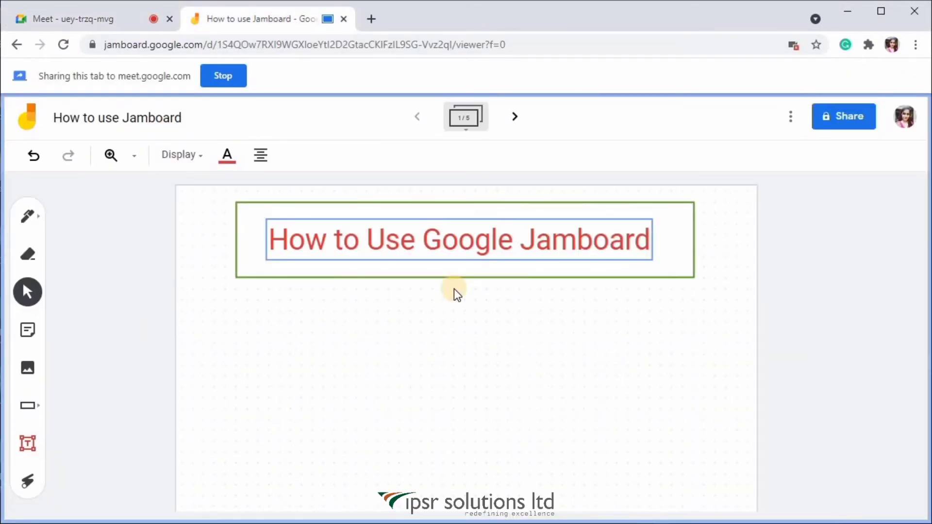
pyautogui.click(407, 312)
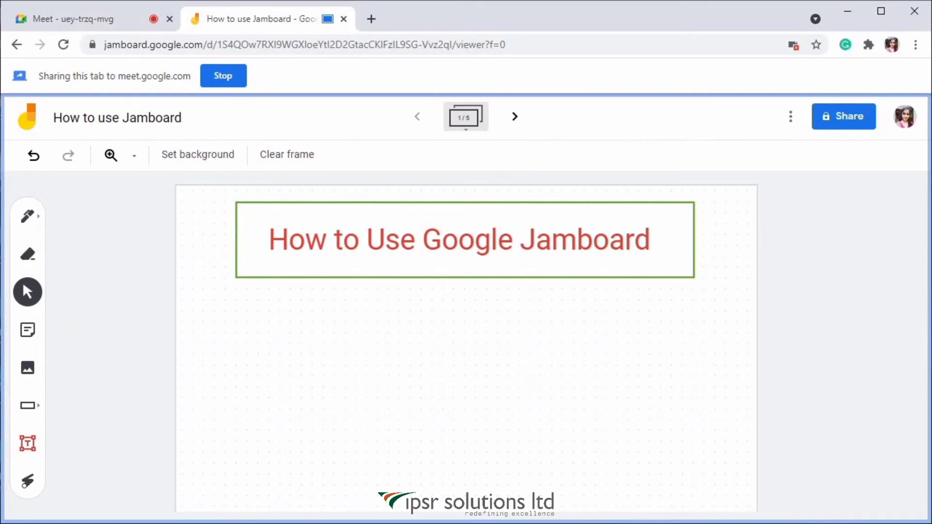
# Step: Draw the first arrow labelled 'Open Google Jamboard'
pyautogui.click(28, 406)
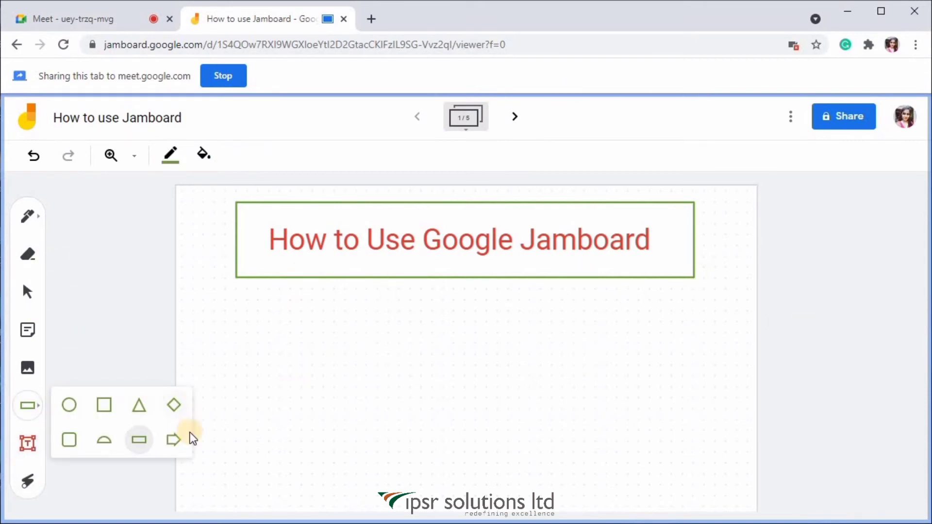
pyautogui.click(174, 439)
pyautogui.moveTo(229, 337); pyautogui.dragTo(350, 406)
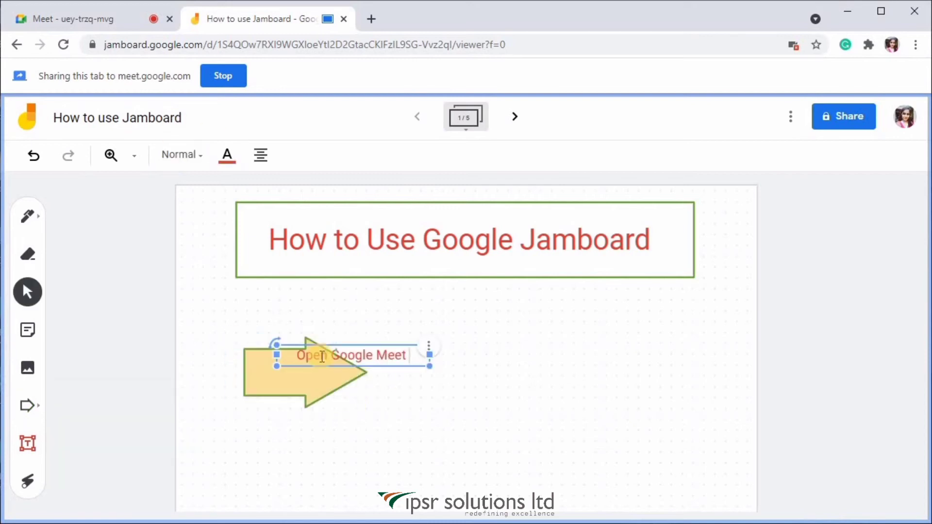
pyautogui.press('BackSpace')
pyautogui.press('BackSpace')
pyautogui.press('BackSpace')
pyautogui.press('BackSpace')
pyautogui.write('Jamboard')
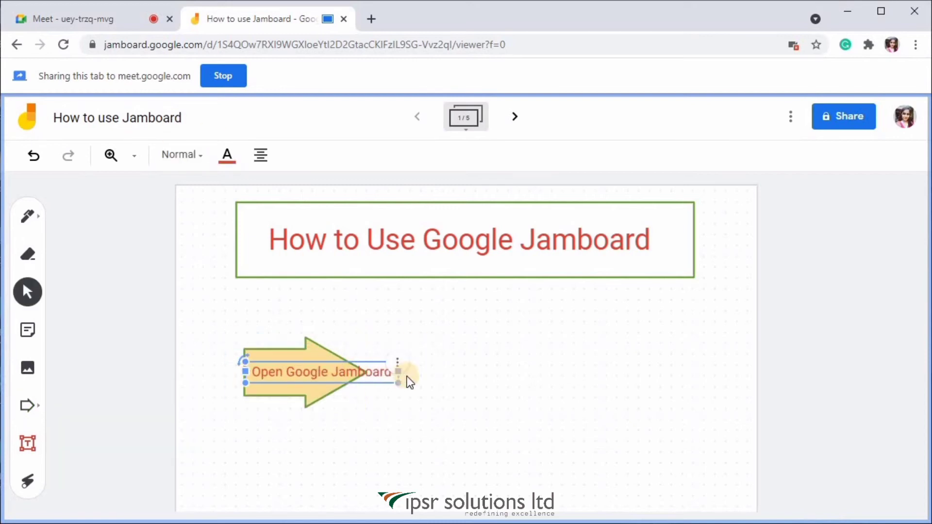
# Step: Duplicate the arrow and label it 'Click on the + icon on the bottom Right'
pyautogui.click(373, 337)
pyautogui.click(420, 345)
pyautogui.doubleClick(465, 379)
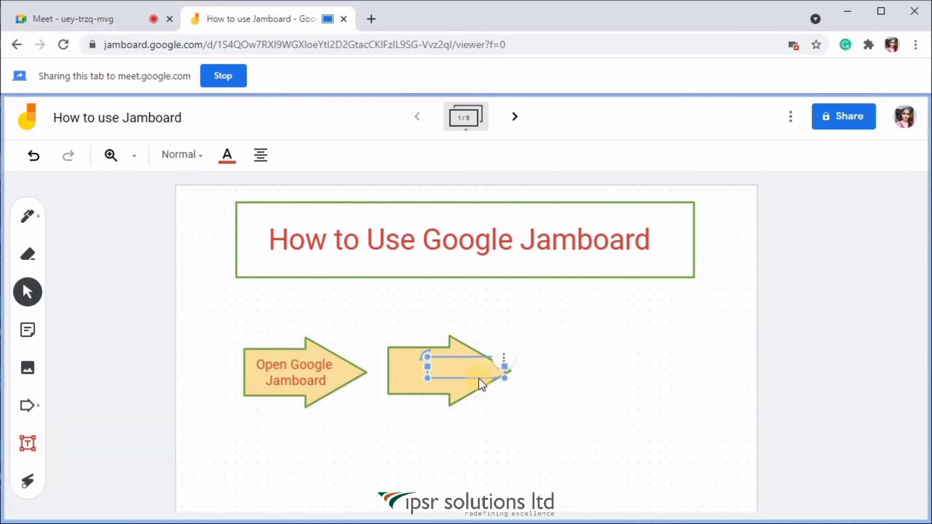
pyautogui.write('Click on the + icon on the bottom Right')
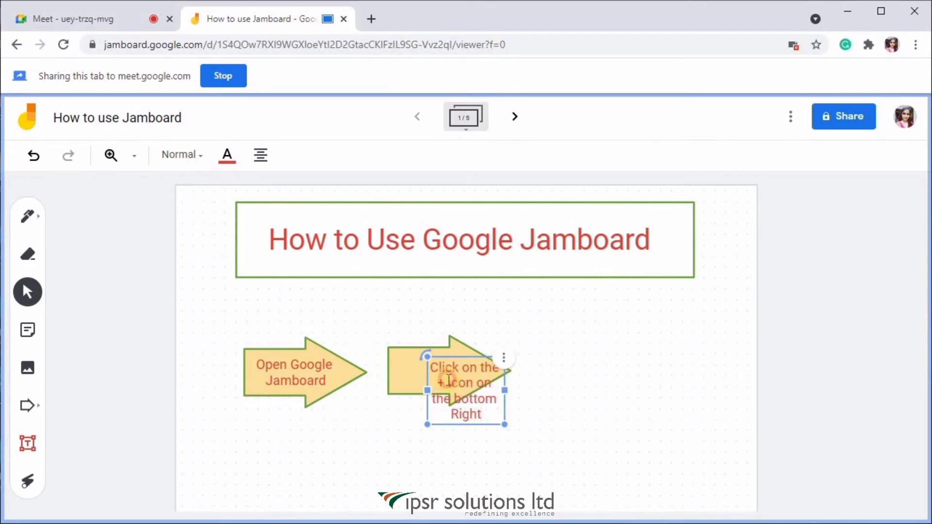
pyautogui.moveTo(427, 390); pyautogui.dragTo(461, 378)
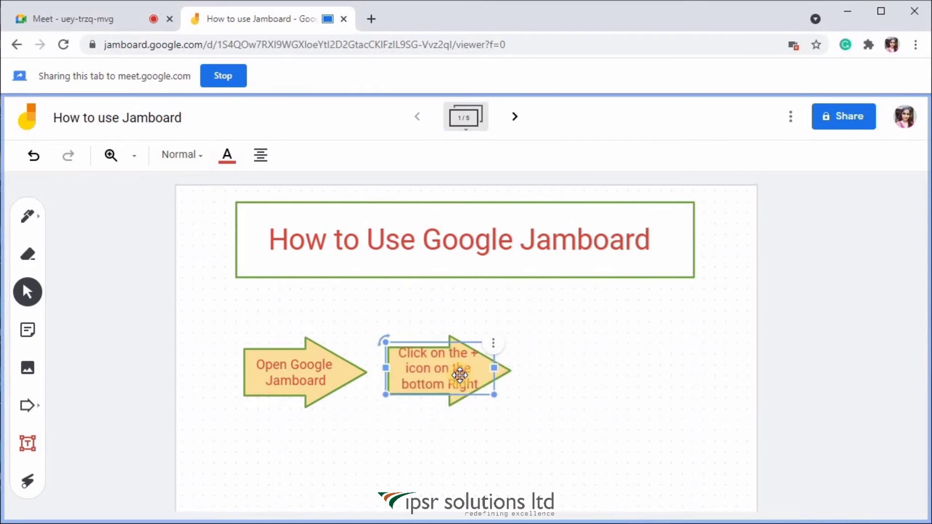
pyautogui.click(291, 371)
pyautogui.moveTo(304, 337); pyautogui.dragTo(302, 315)
pyautogui.click(469, 341)
pyautogui.click(557, 389)
pyautogui.click(436, 357)
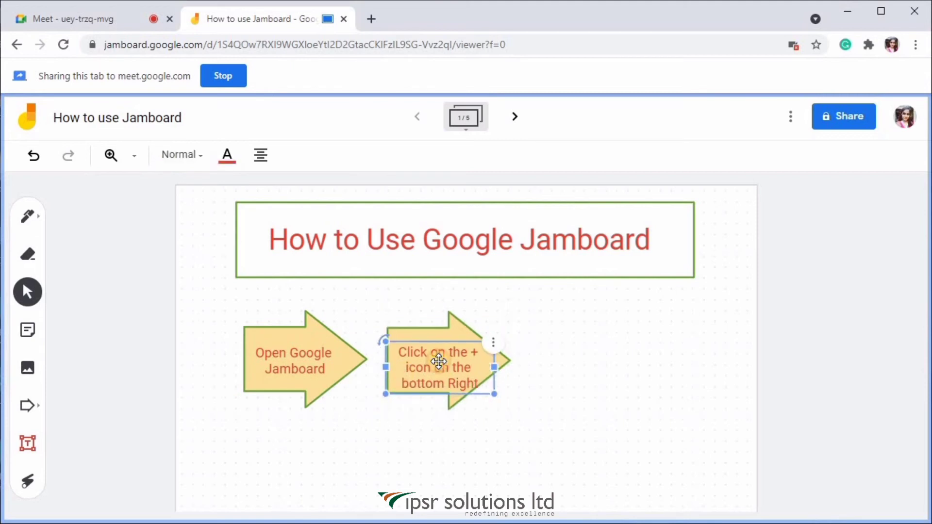
pyautogui.moveTo(436, 358); pyautogui.dragTo(434, 349)
# Step: Copy the arrow to the right, label it 'Start writing your content', then go to frame 2
pyautogui.click(499, 350)
pyautogui.hotkey('ctrl', 'c')
pyautogui.hotkey('ctrl', 'v')
pyautogui.moveTo(485, 369); pyautogui.dragTo(627, 355)
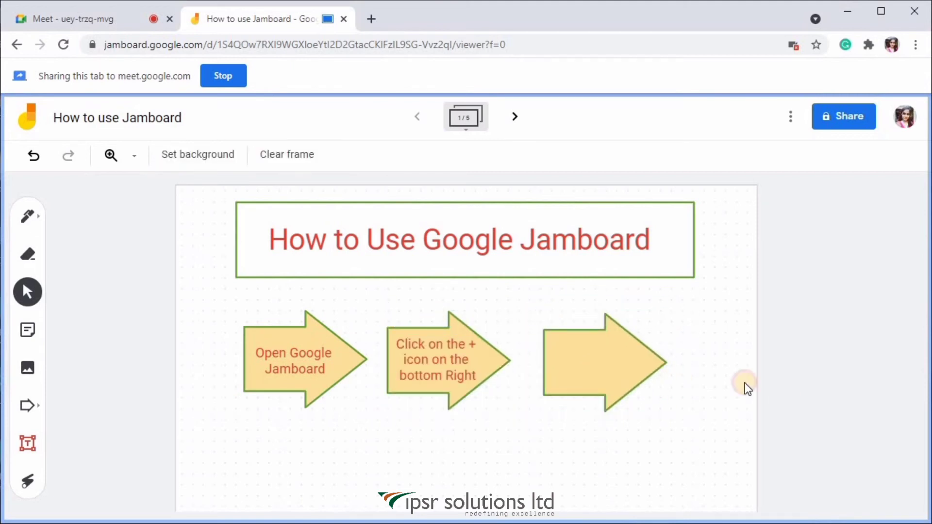
pyautogui.click(28, 443)
pyautogui.click(614, 360)
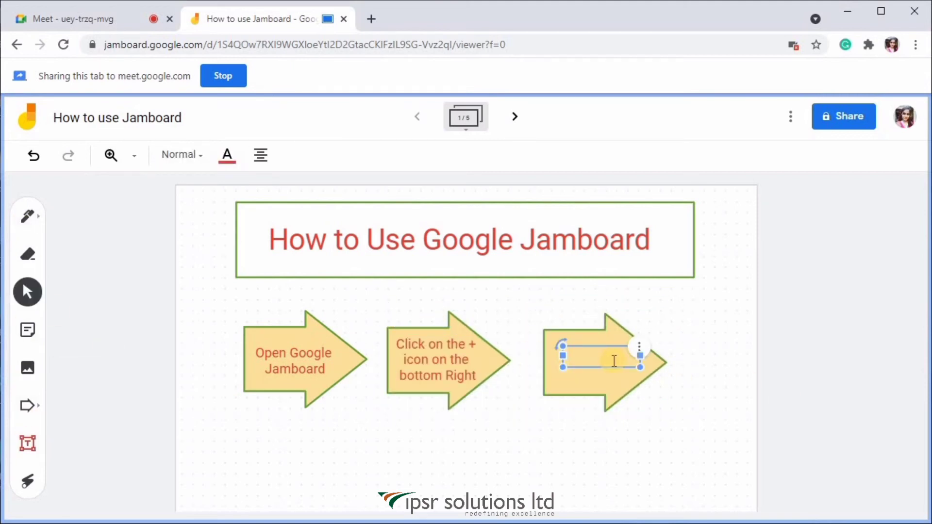
pyautogui.write('Start writing your content')
pyautogui.click(325, 415)
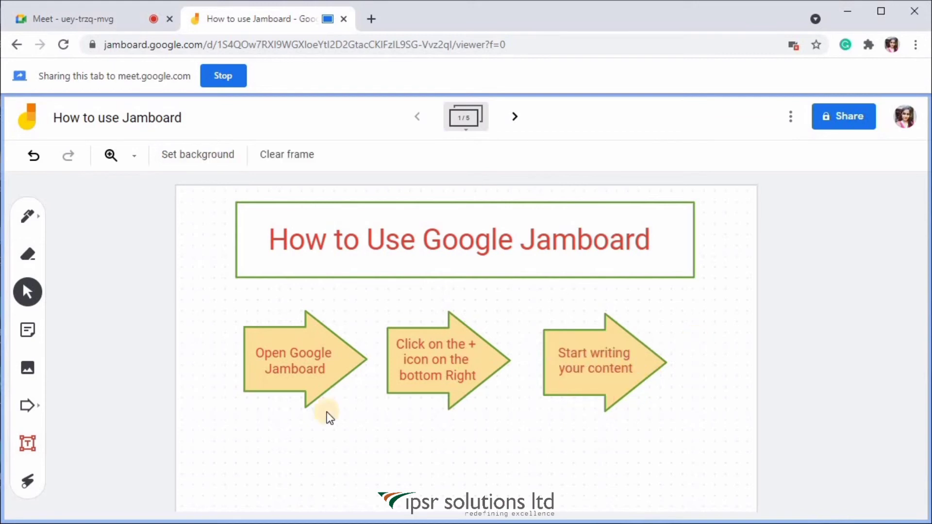
pyautogui.click(514, 116)
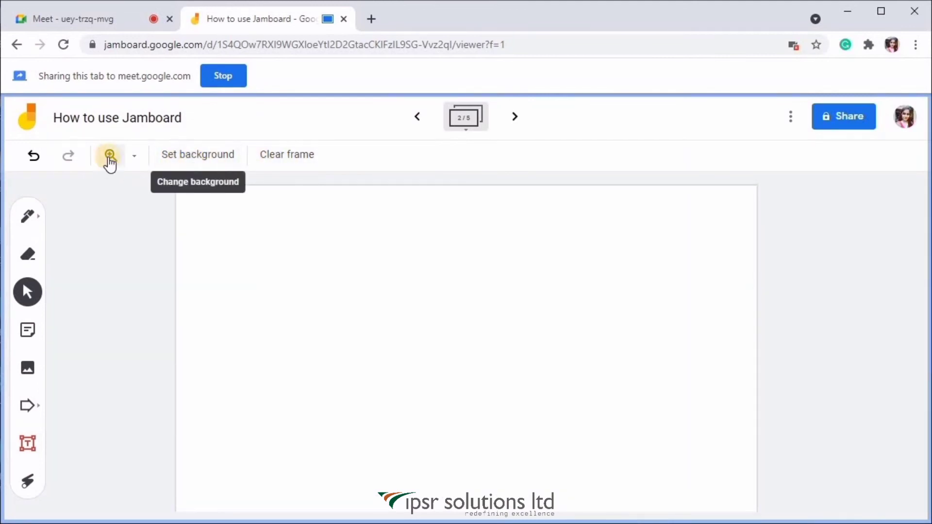
# Step: Give frame 2 a Dots background and draw a wide rectangle across its top
pyautogui.click(200, 157)
pyautogui.click(250, 205)
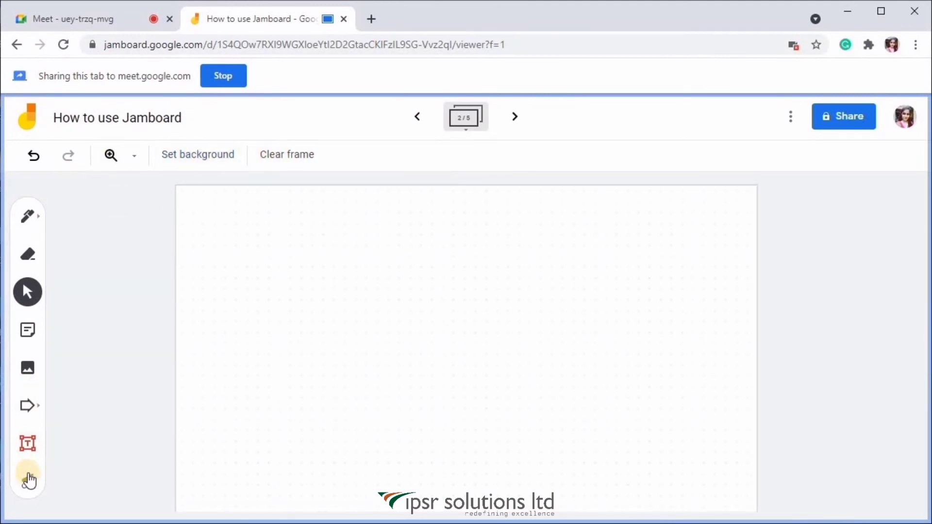
pyautogui.click(28, 405)
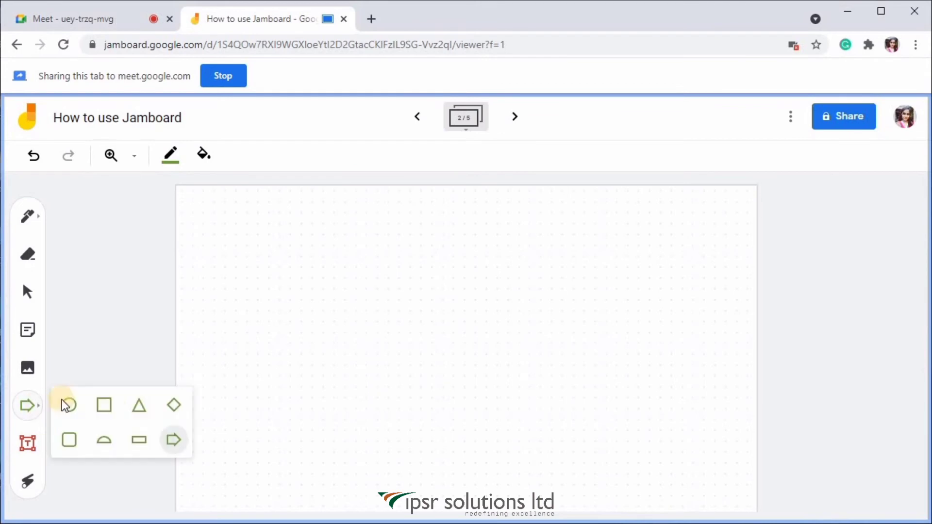
pyautogui.click(138, 440)
pyautogui.moveTo(214, 204); pyautogui.dragTo(697, 284)
# Step: Type 'Jamboard Tool Bar' inside the box, position it, and screen-capture the tool bar
pyautogui.doubleClick(333, 239)
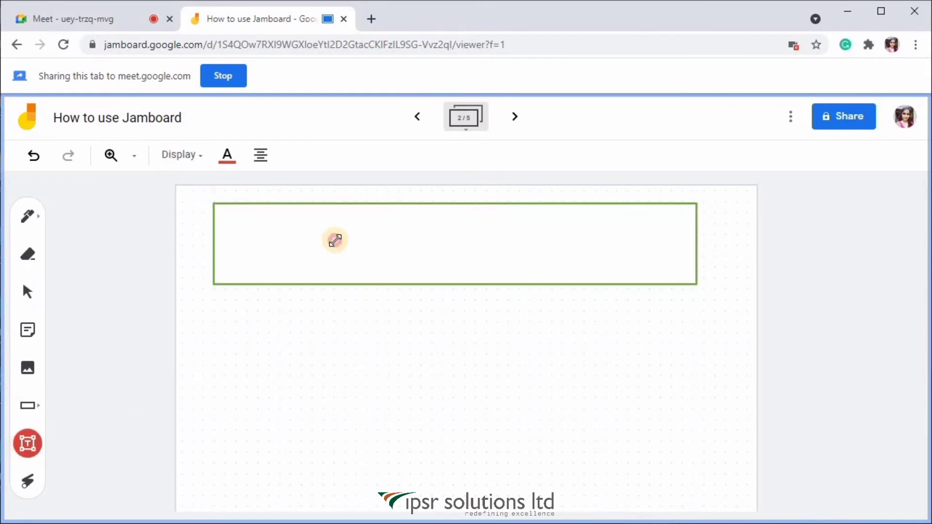
pyautogui.write('Jamboard Tool Bar')
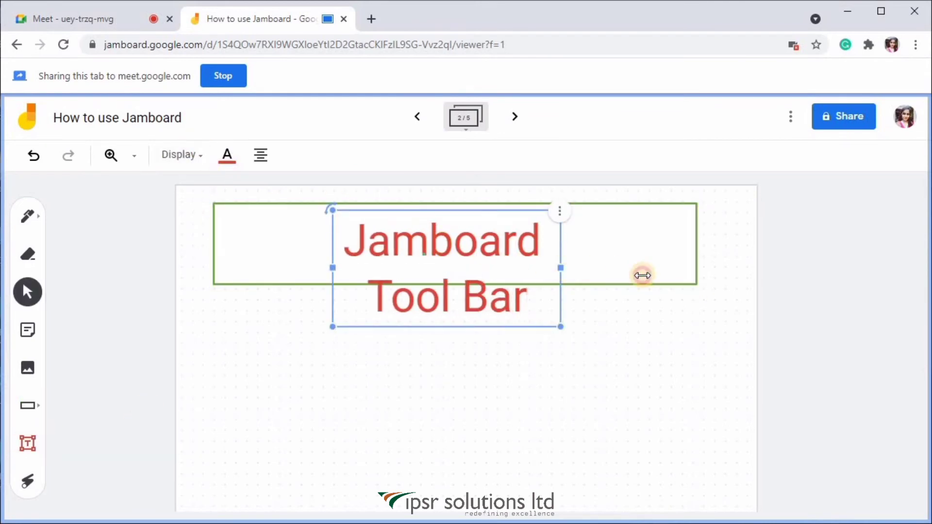
pyautogui.moveTo(513, 261); pyautogui.dragTo(422, 264)
pyautogui.click(480, 284)
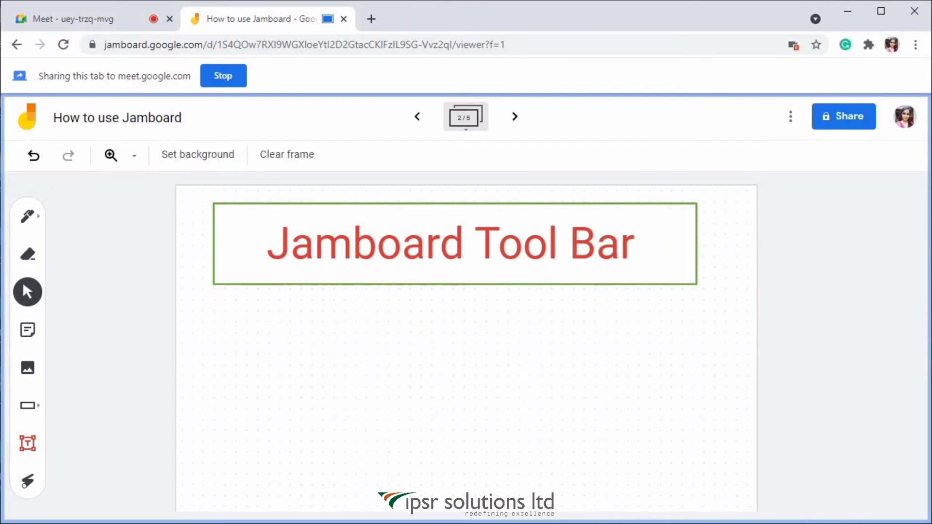
pyautogui.press('Print')
pyautogui.moveTo(51, 512); pyautogui.dragTo(54, 504)
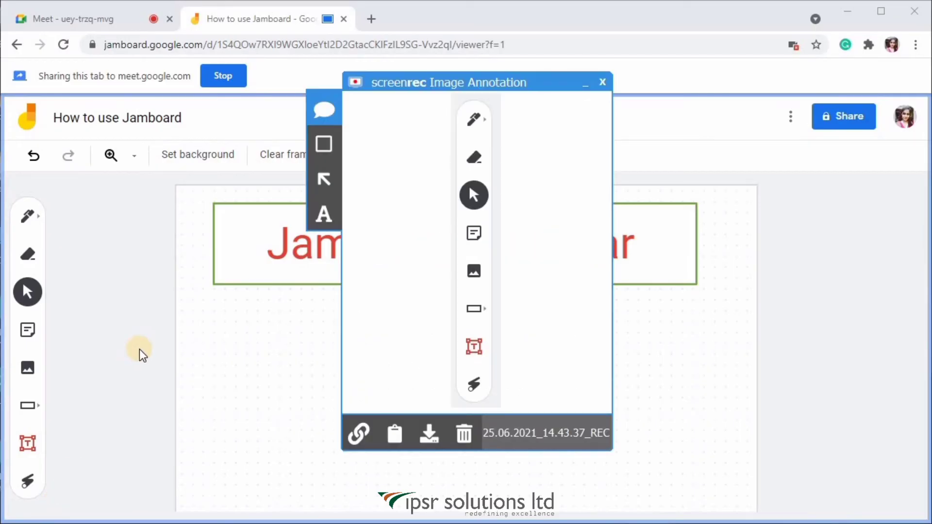
# Step: Paste the tool bar screenshot onto the frame and nudge it slightly left
pyautogui.click(310, 418)
pyautogui.hotkey('ctrl', 'v')
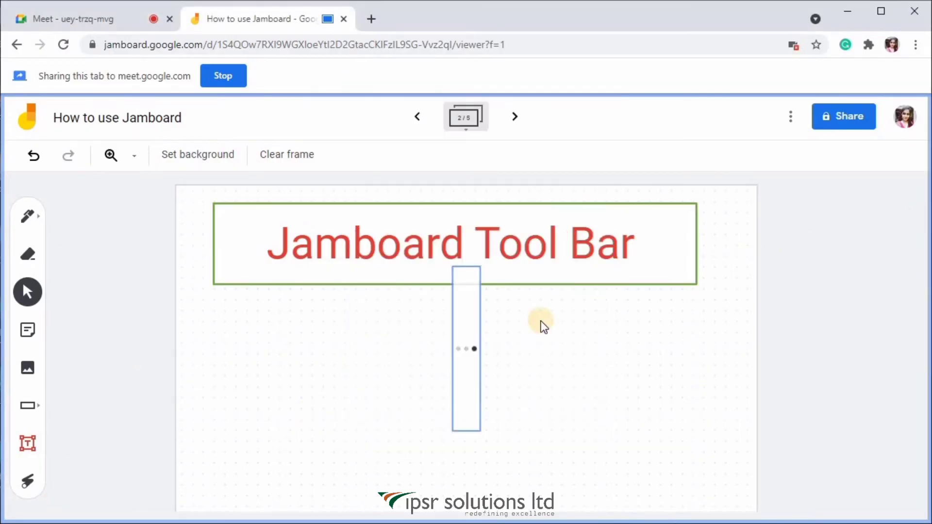
pyautogui.moveTo(449, 375); pyautogui.dragTo(442, 375)
# Step: Switch to the pen tool and bring up its pen type and colour options
pyautogui.click(549, 247)
pyautogui.click(558, 399)
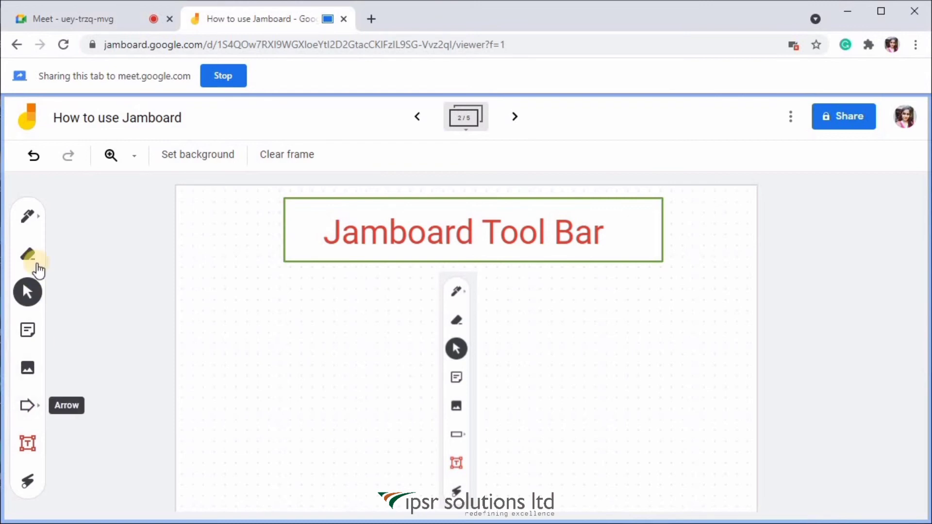
pyautogui.click(38, 219)
pyautogui.click(39, 218)
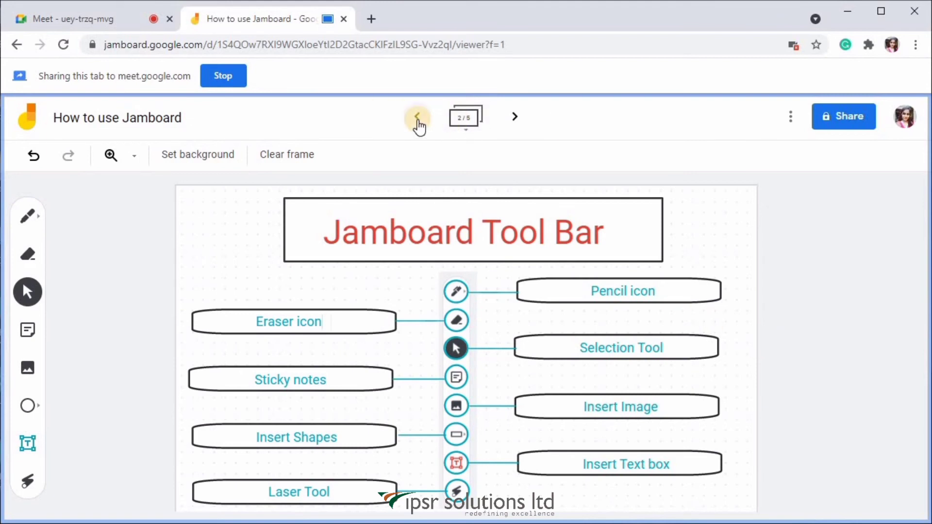
# Step: Step through the frames to the blank third one and show all frame thumbnails
pyautogui.click(417, 117)
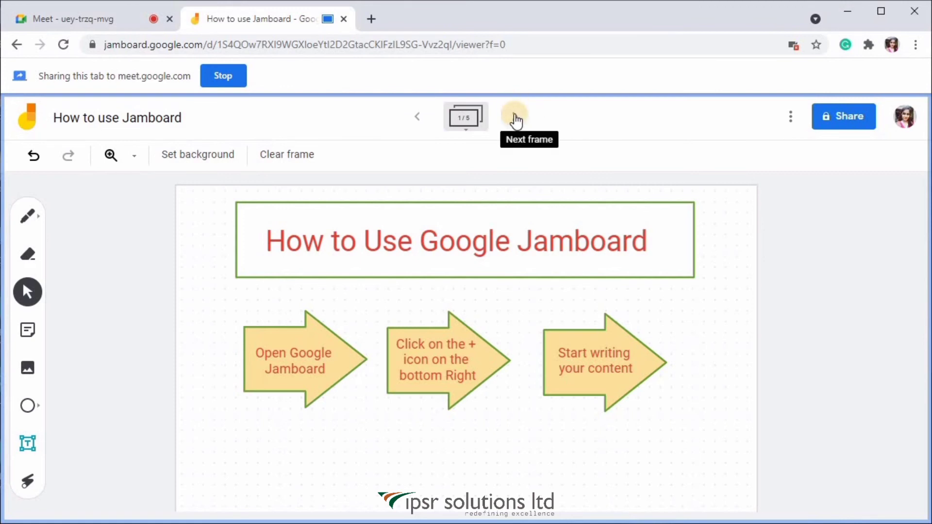
pyautogui.click(515, 120)
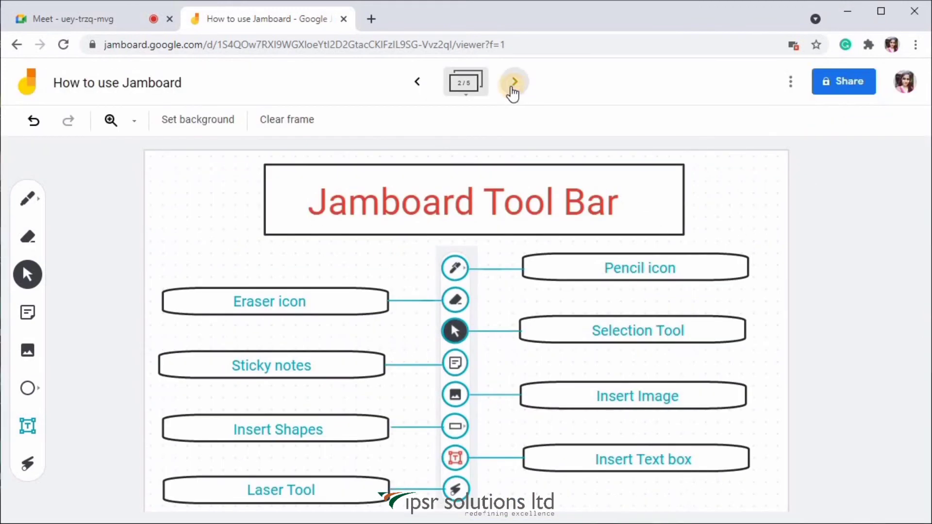
pyautogui.click(511, 86)
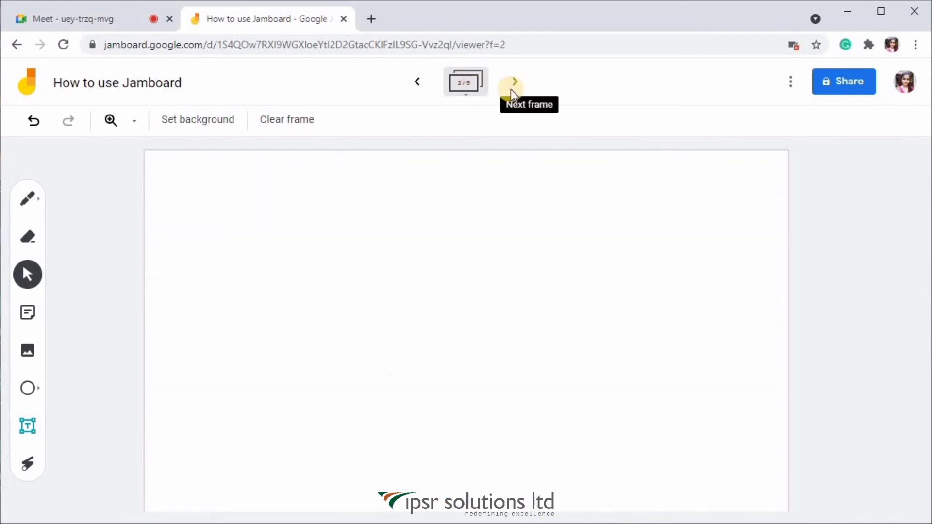
pyautogui.click(467, 97)
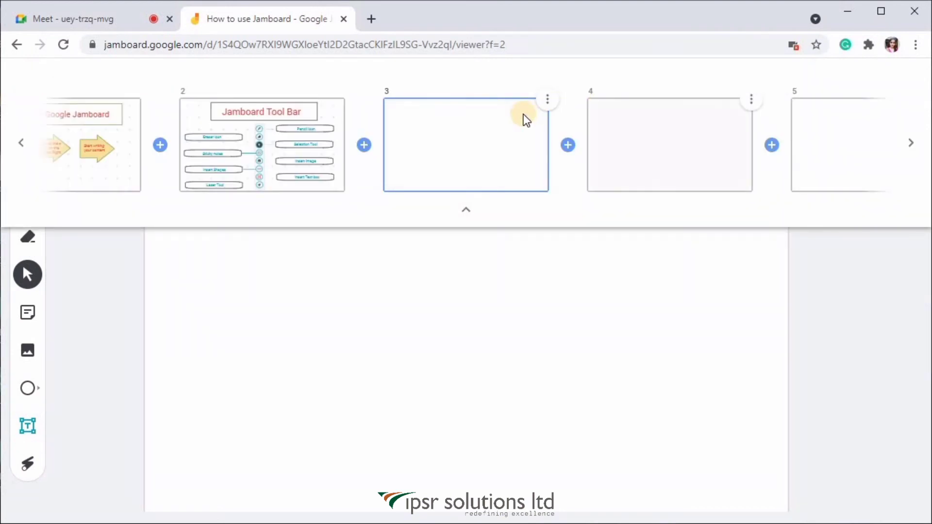
# Step: Delete the three blank frames after frame 2
pyautogui.click(547, 100)
pyautogui.click(522, 130)
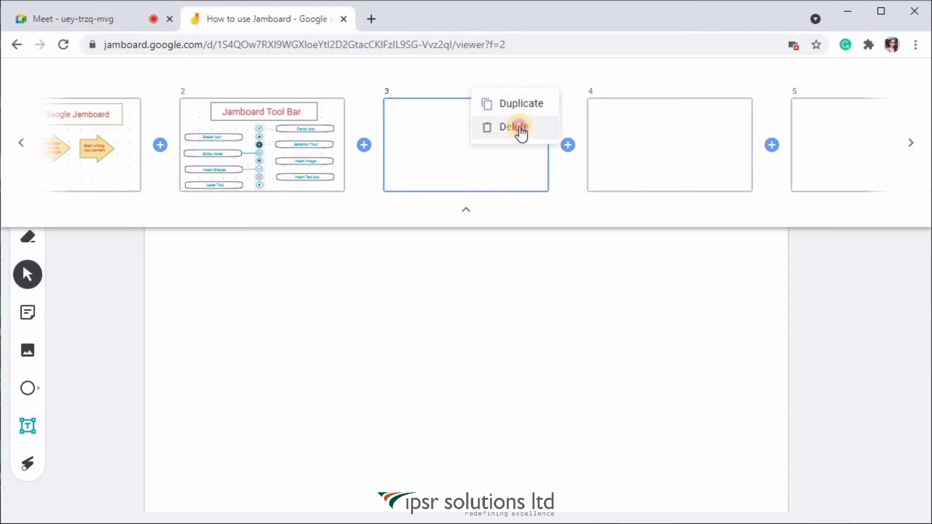
pyautogui.click(675, 104)
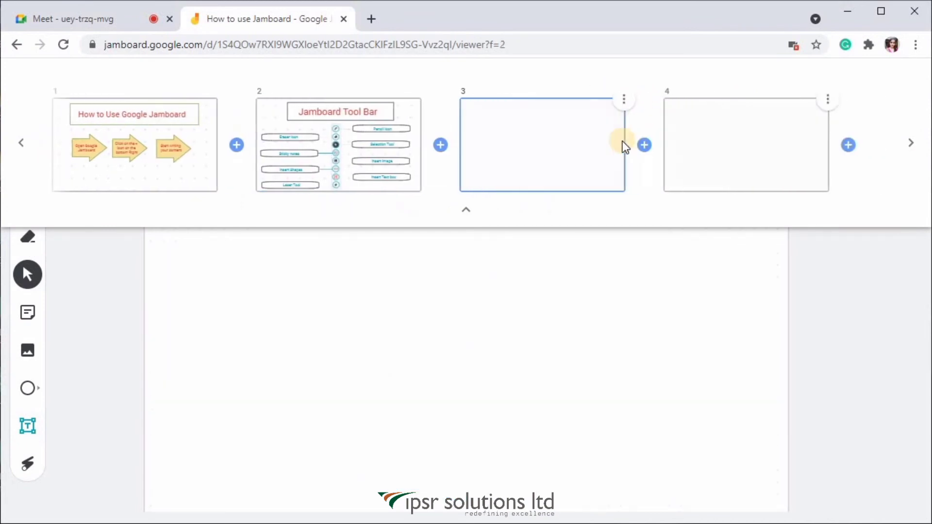
pyautogui.click(625, 100)
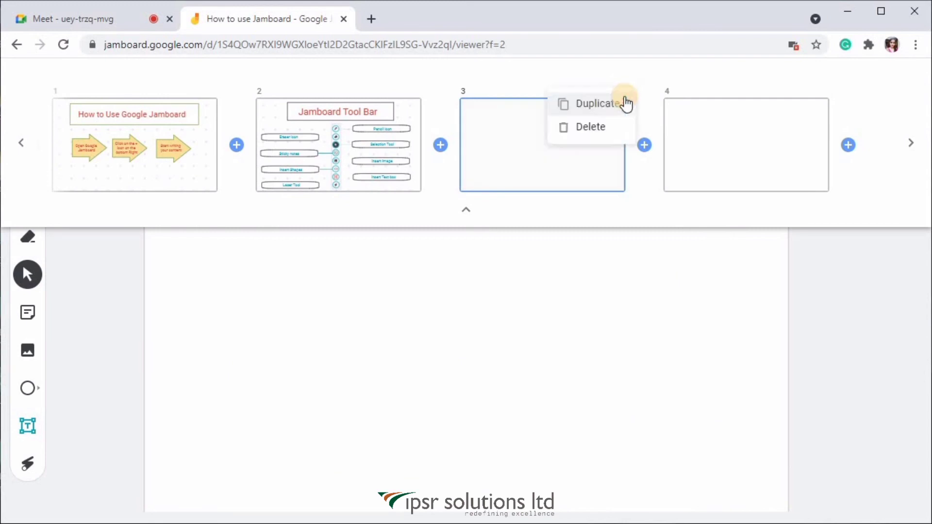
pyautogui.click(607, 126)
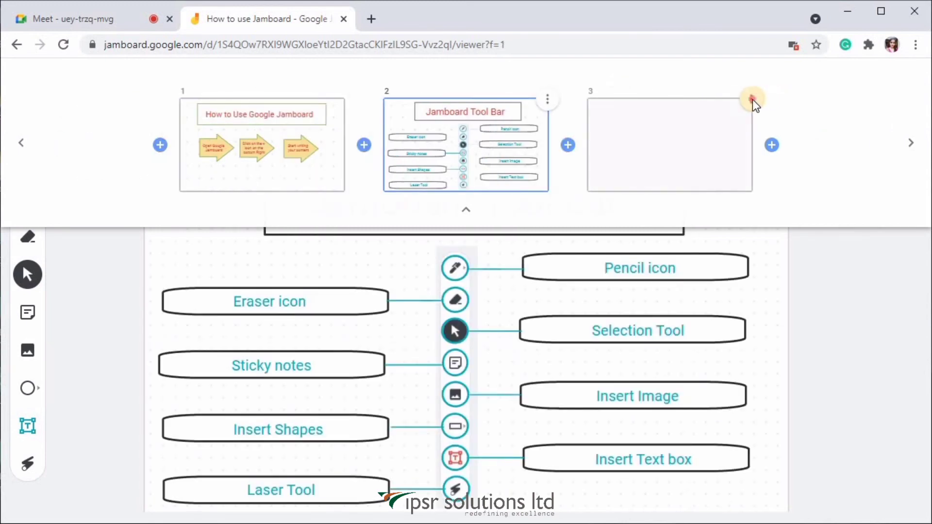
pyautogui.click(751, 99)
pyautogui.click(734, 130)
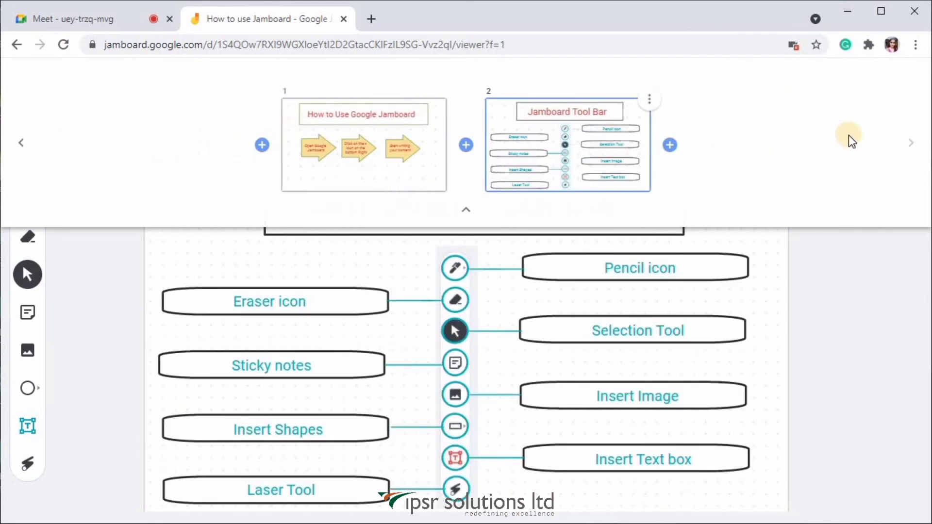
# Step: Download the board as a PDF from the More actions menu, then bring up the sharing settings
pyautogui.click(843, 281)
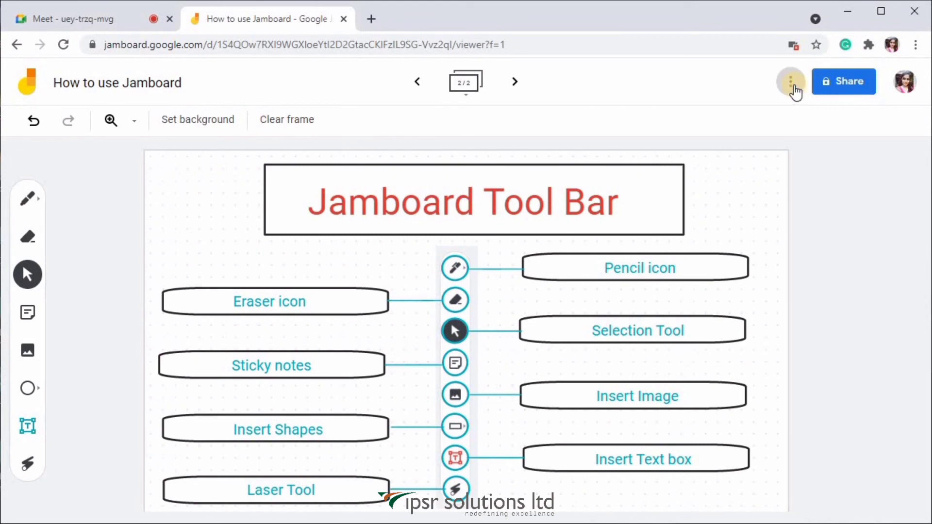
pyautogui.click(793, 91)
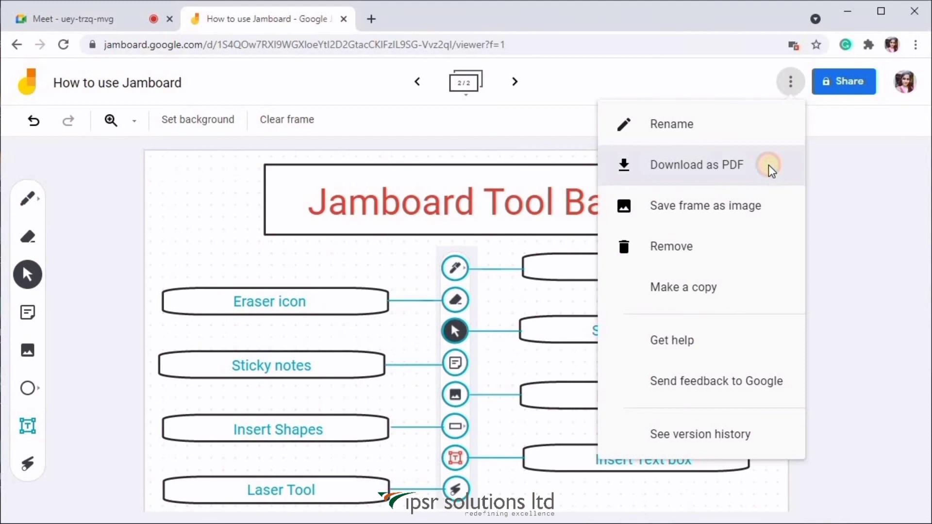
pyautogui.click(768, 165)
pyautogui.click(791, 92)
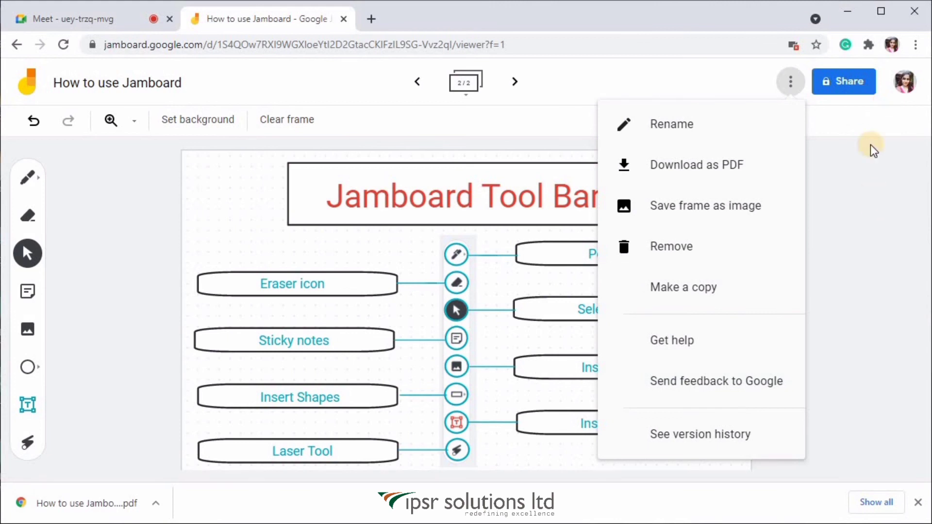
pyautogui.click(683, 287)
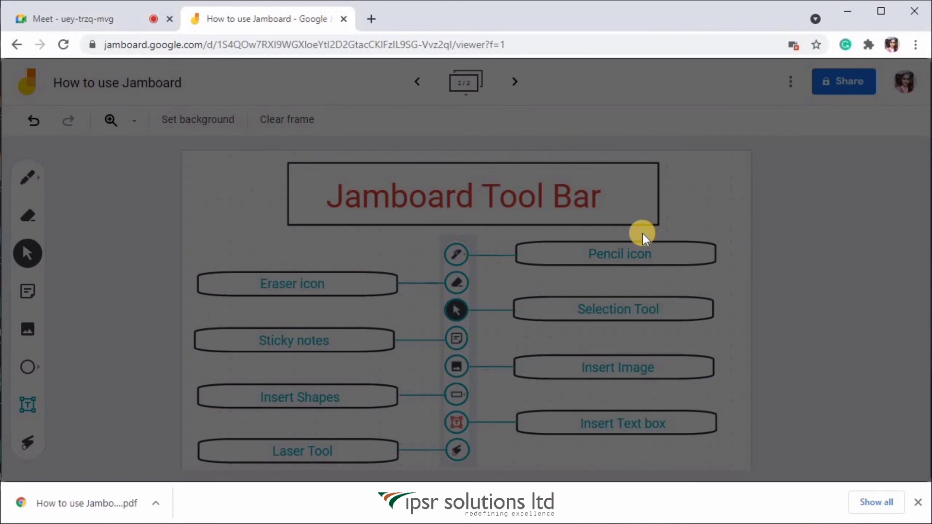
# Step: Share the link as Viewer for anyone with it, then open 'How to use Jamboard (1).pdf'
pyautogui.click(411, 385)
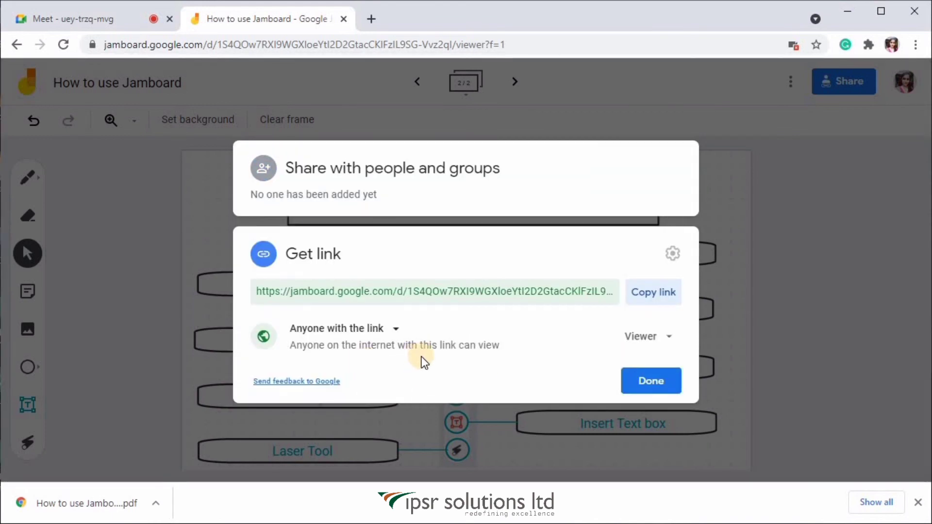
pyautogui.click(662, 339)
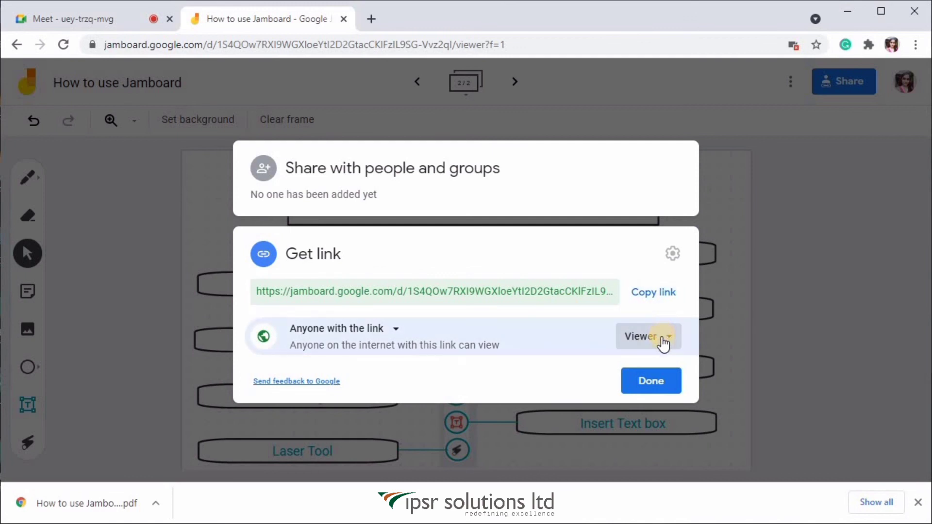
pyautogui.click(663, 342)
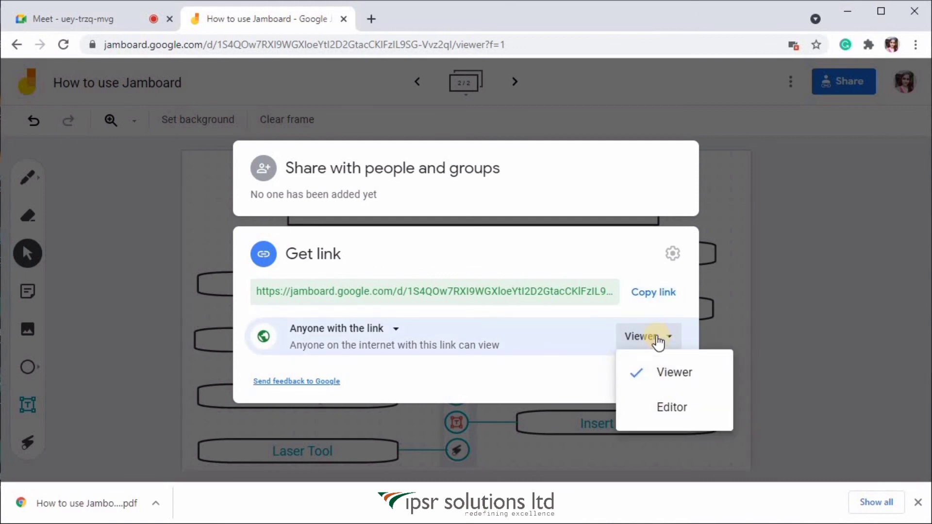
pyautogui.click(648, 301)
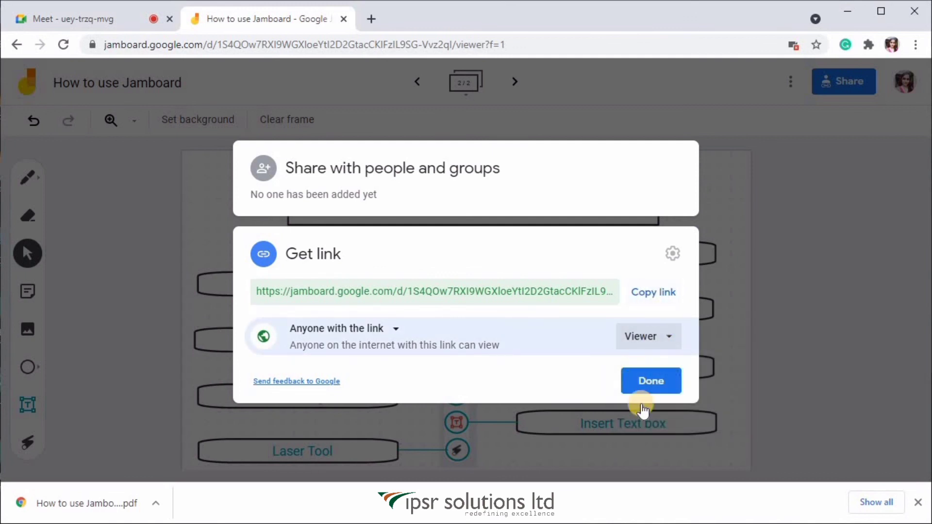
pyautogui.click(657, 378)
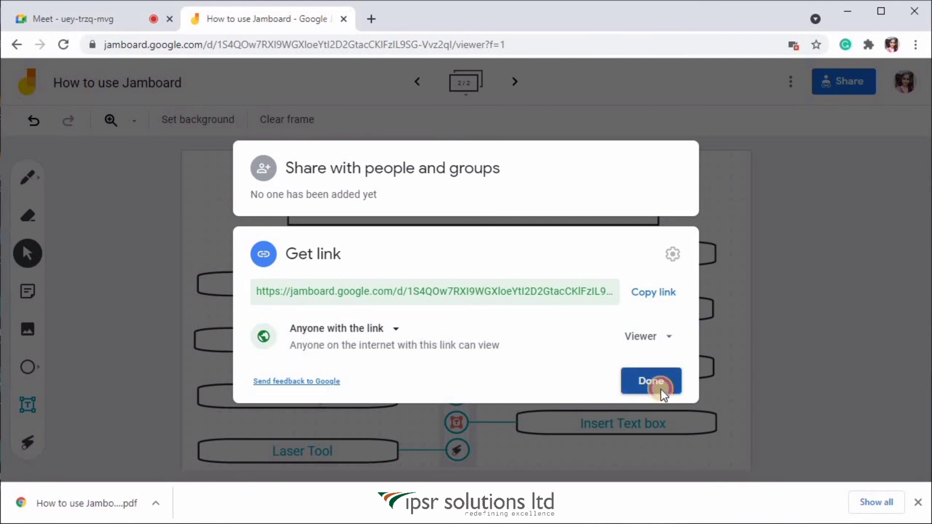
pyautogui.click(660, 388)
pyautogui.click(89, 502)
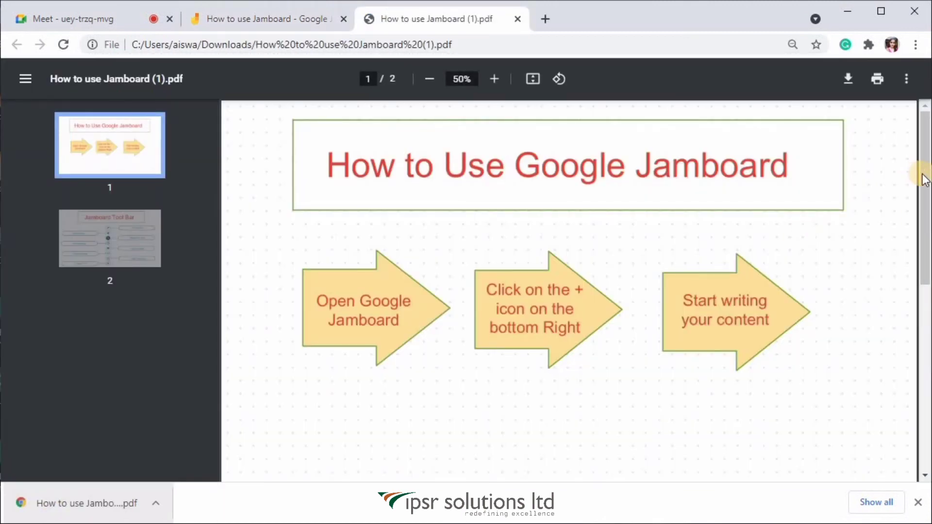
# Step: Scroll the PDF down to page 2 and back up to page 1
pyautogui.moveTo(921, 181); pyautogui.dragTo(923, 383)
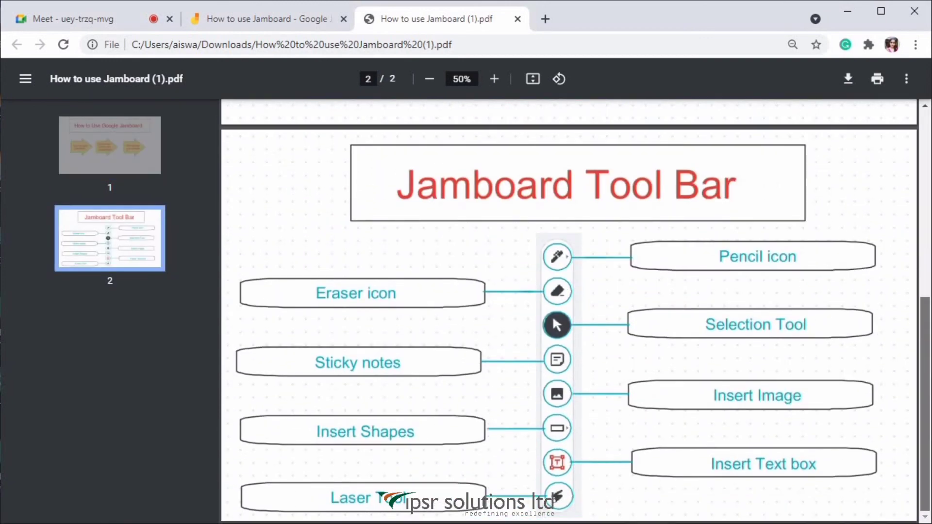
pyautogui.moveTo(925, 306); pyautogui.dragTo(929, 120)
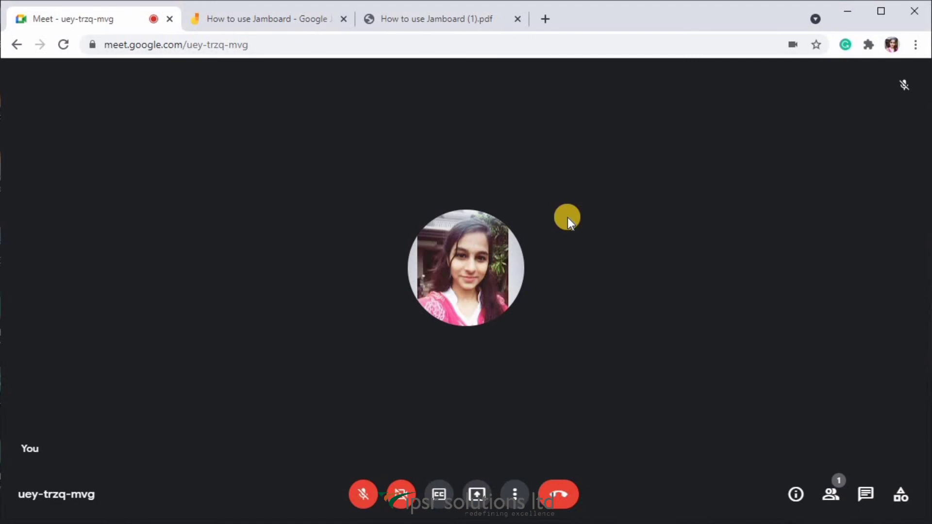
# Step: Return to the 'How to use Jamboard' board tab
pyautogui.click(281, 21)
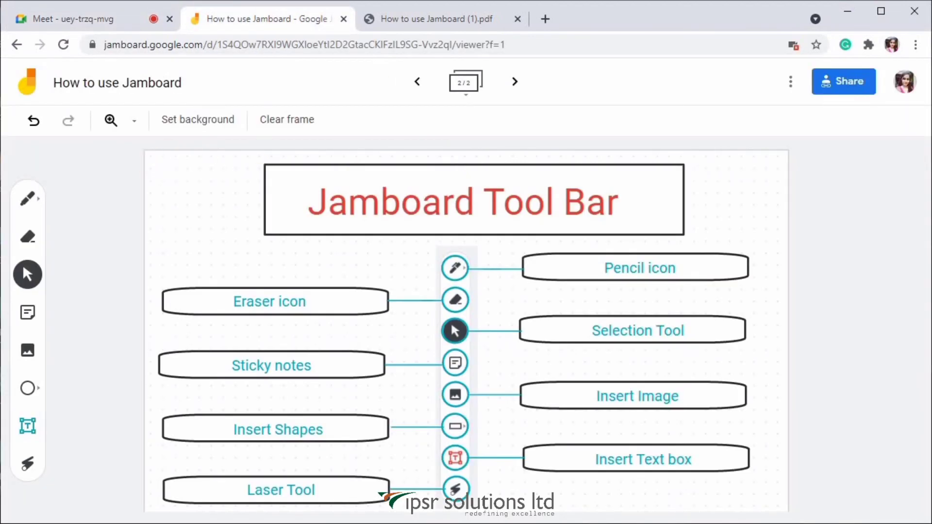